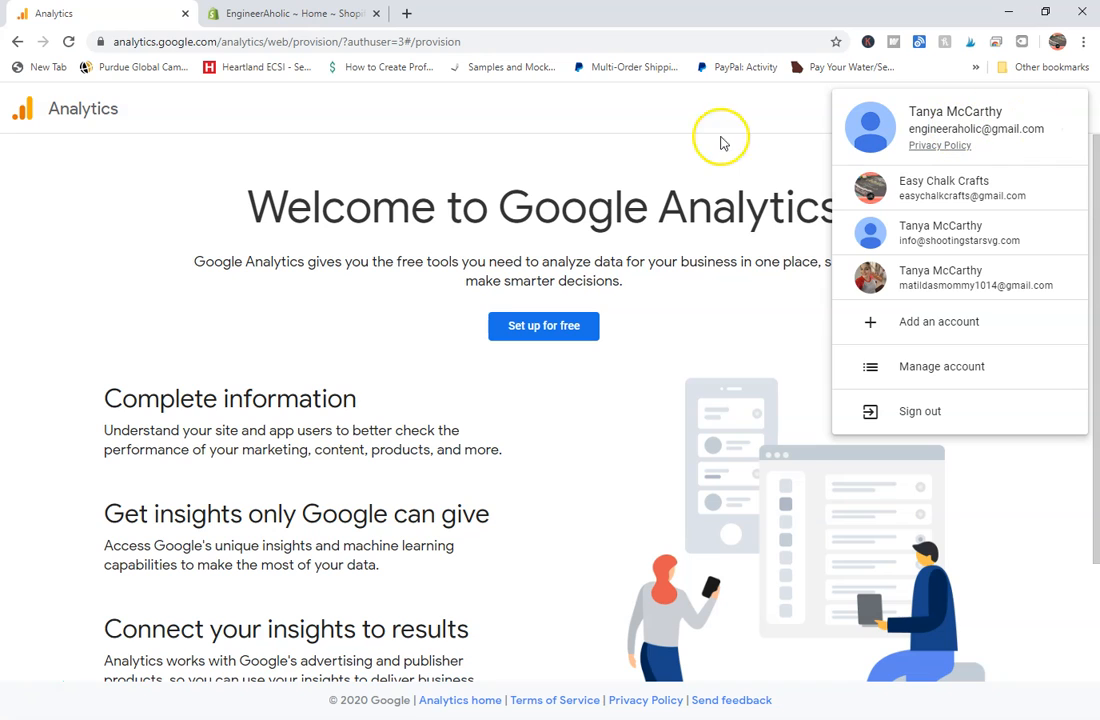
Dismiss the Google account list and start the free Google Analytics setup
{"action": "left_click", "coordinate": [715, 155]}
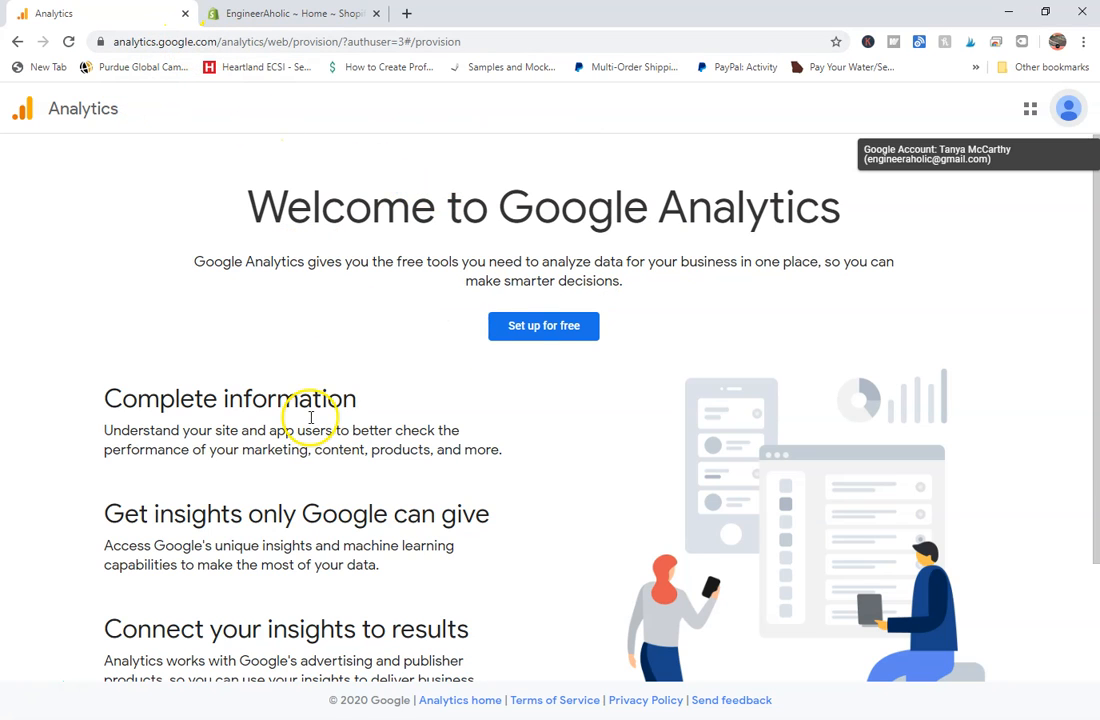
{"action": "scroll", "coordinate": [405, 486], "scroll_direction": "down", "scroll_amount": 2}
{"action": "scroll", "coordinate": [405, 474], "scroll_direction": "up", "scroll_amount": 2}
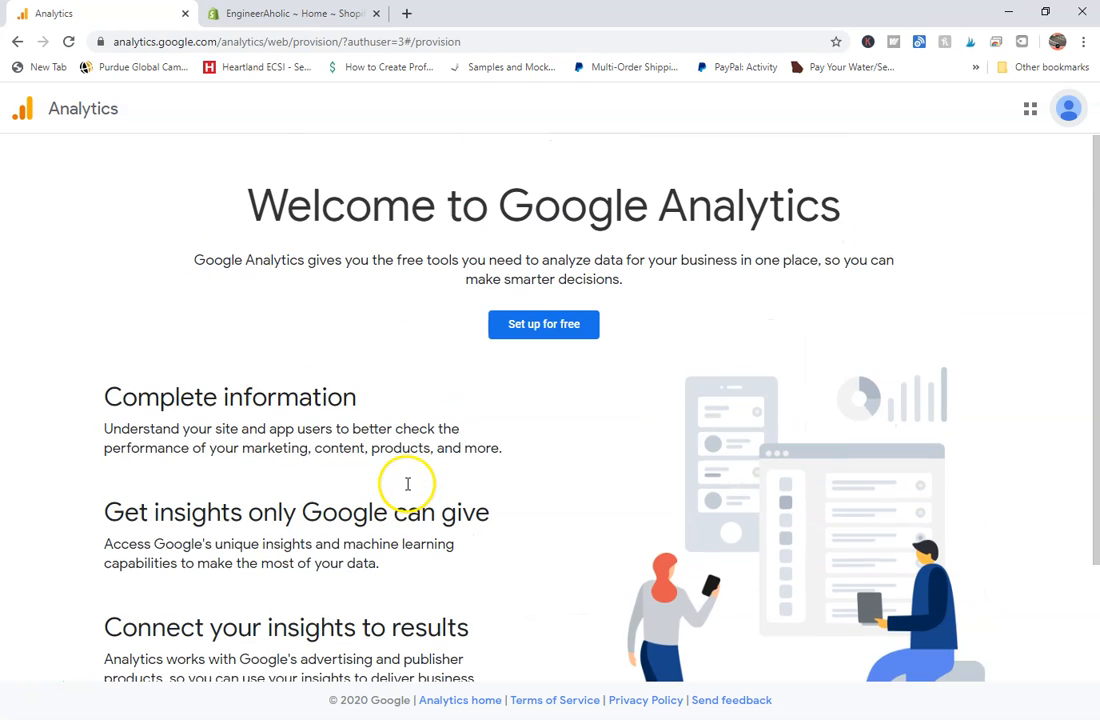
{"action": "left_click", "coordinate": [537, 328]}
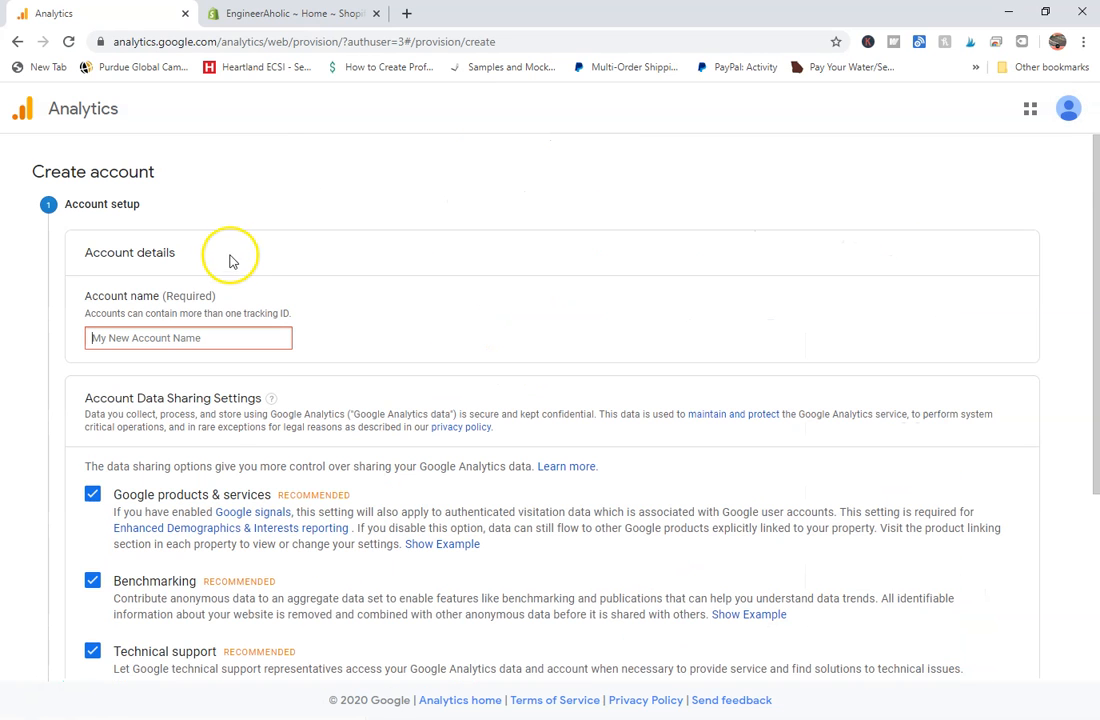
Name the account EngineerAholic, keep all four data sharing options enabled, and continue past account setup
{"action": "scroll", "coordinate": [232, 261], "scroll_direction": "down", "scroll_amount": 1}
{"action": "left_click", "coordinate": [235, 257]}
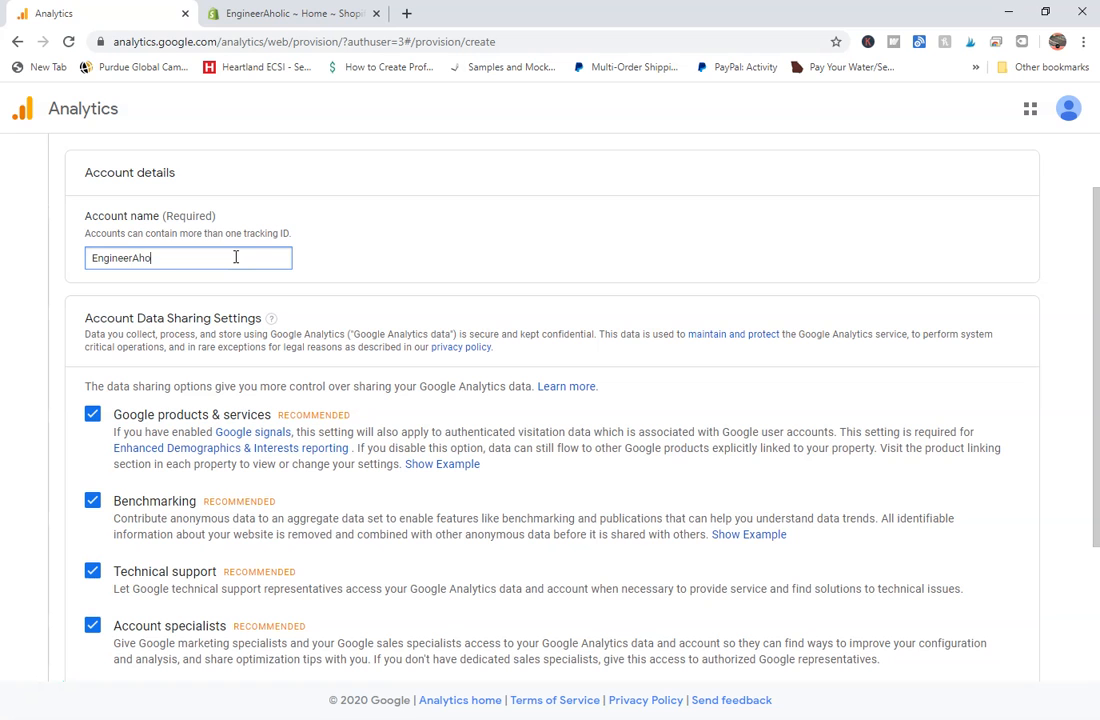
{"action": "scroll", "coordinate": [242, 311], "scroll_direction": "down", "scroll_amount": 1}
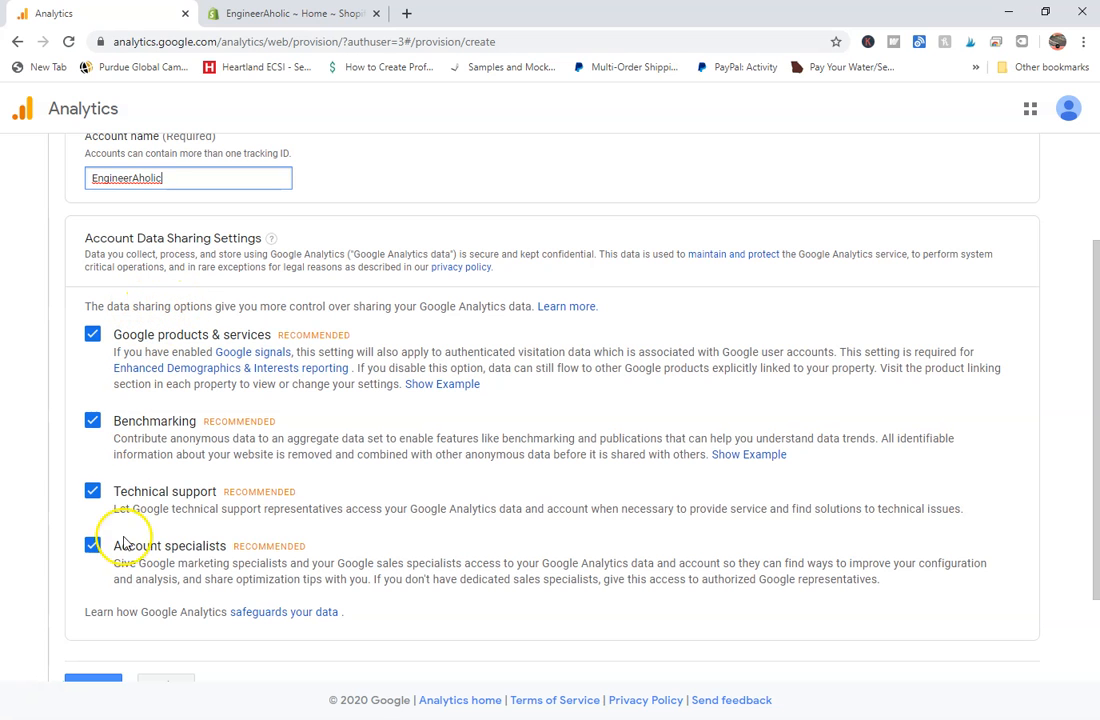
{"action": "scroll", "coordinate": [276, 488], "scroll_direction": "down", "scroll_amount": 2}
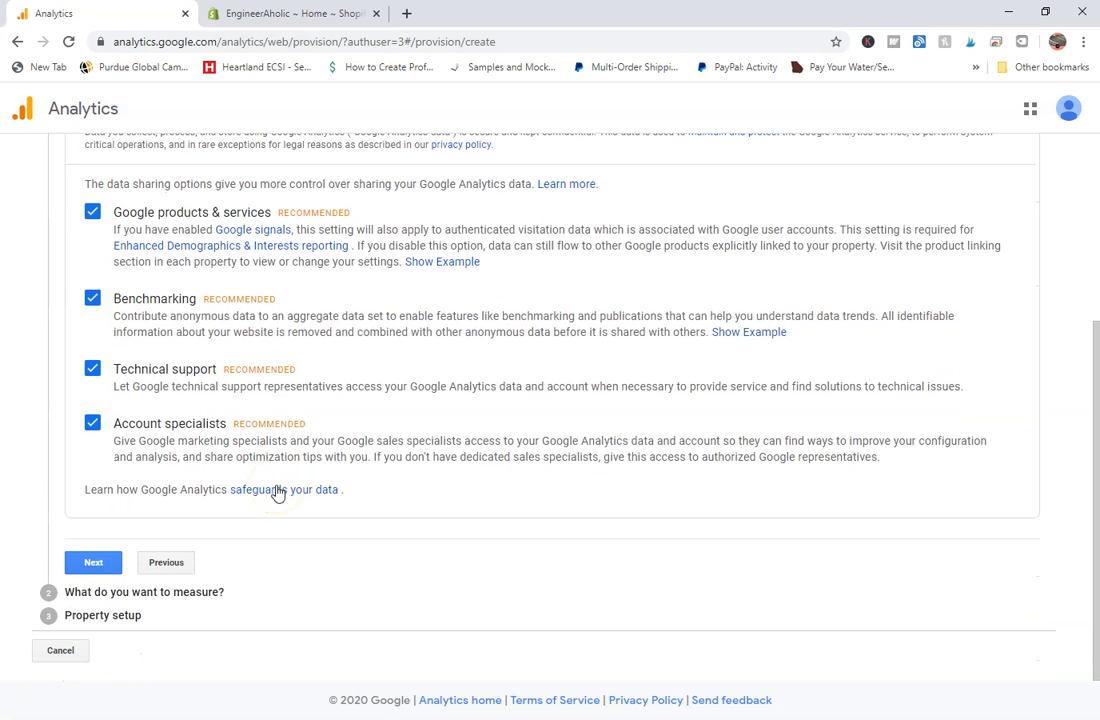
{"action": "scroll", "coordinate": [278, 493], "scroll_direction": "up", "scroll_amount": 3}
{"action": "scroll", "coordinate": [278, 493], "scroll_direction": "down", "scroll_amount": 3}
{"action": "left_click", "coordinate": [86, 561]}
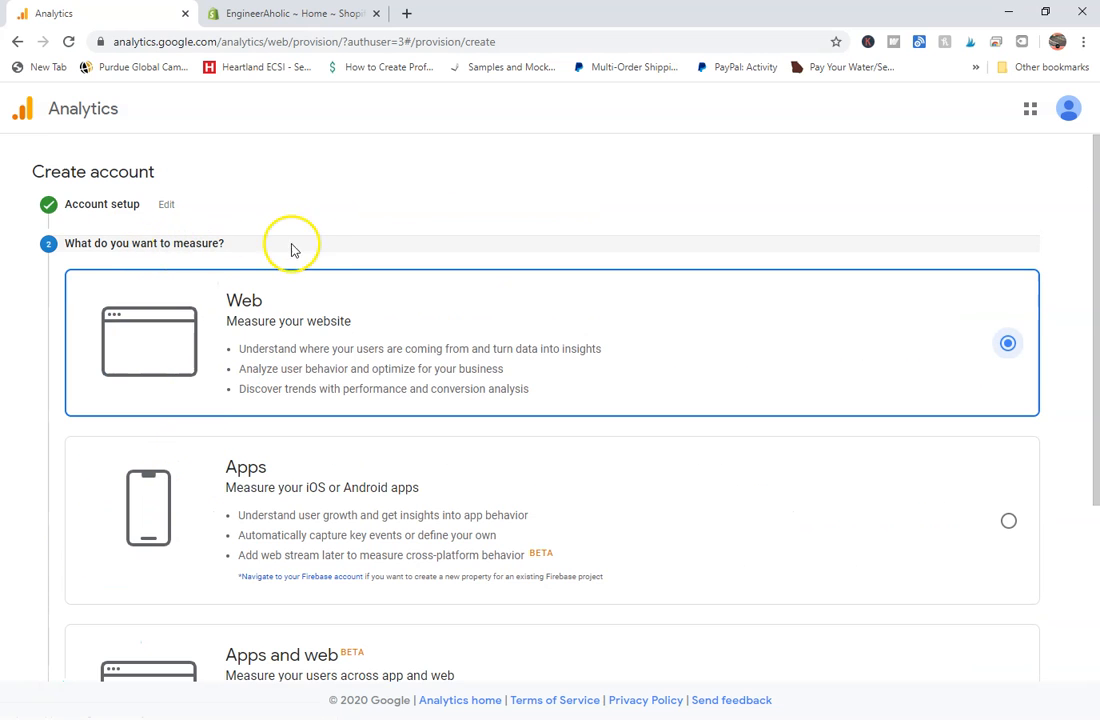
Review the measurement options, keep Web as what to measure, and continue to property setup
{"action": "scroll", "coordinate": [364, 279], "scroll_direction": "down", "scroll_amount": 3}
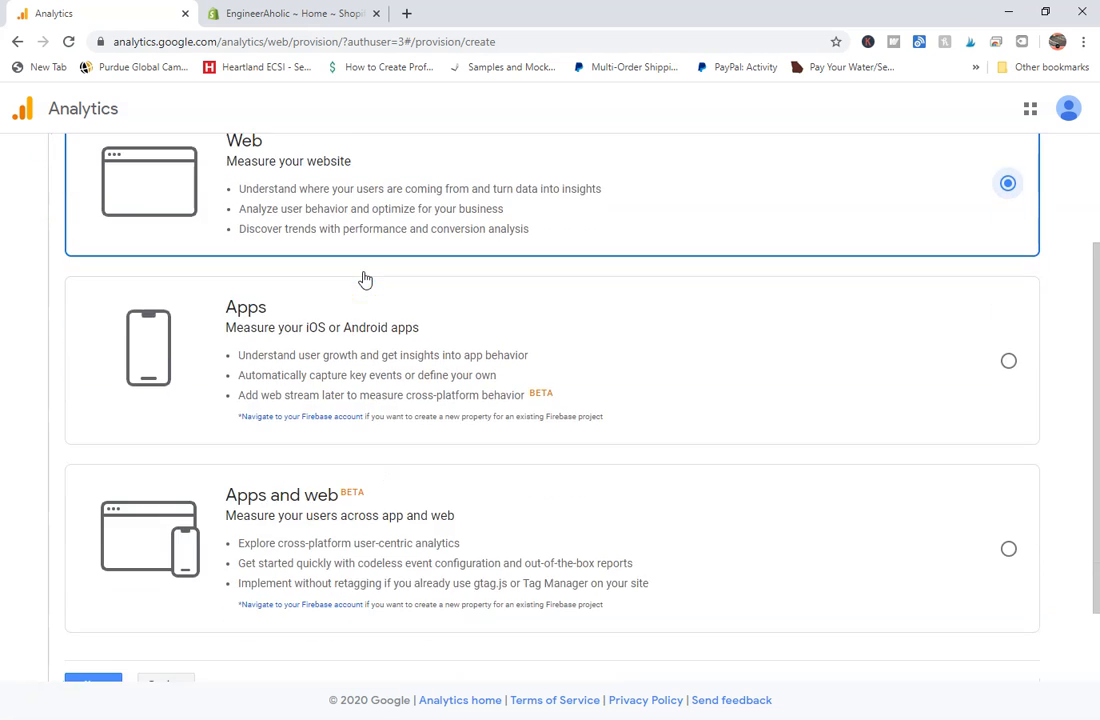
{"action": "scroll", "coordinate": [363, 358], "scroll_direction": "up", "scroll_amount": 3}
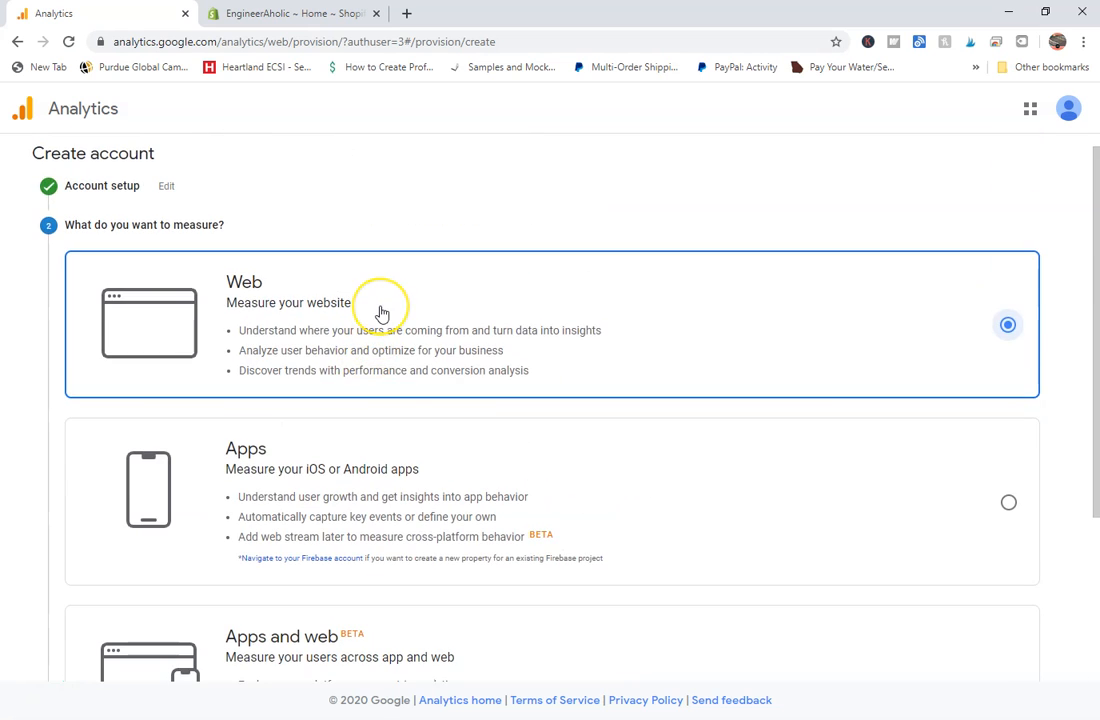
{"action": "scroll", "coordinate": [381, 313], "scroll_direction": "down", "scroll_amount": 2}
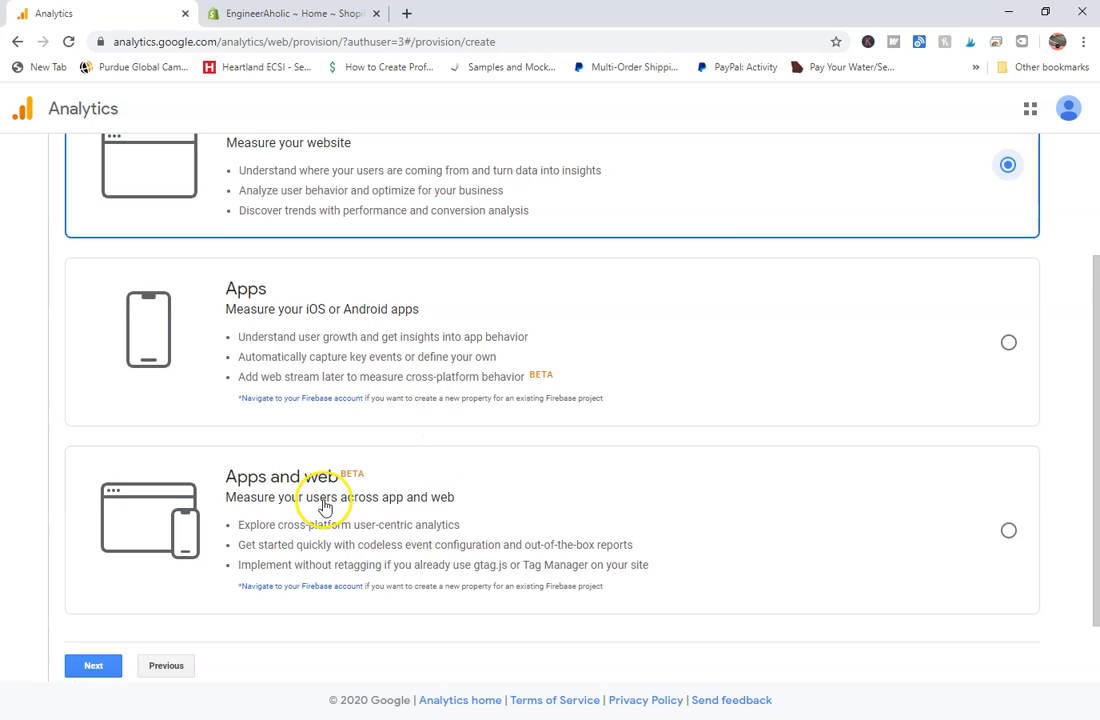
{"action": "scroll", "coordinate": [320, 495], "scroll_direction": "down", "scroll_amount": 1}
{"action": "left_click", "coordinate": [100, 588]}
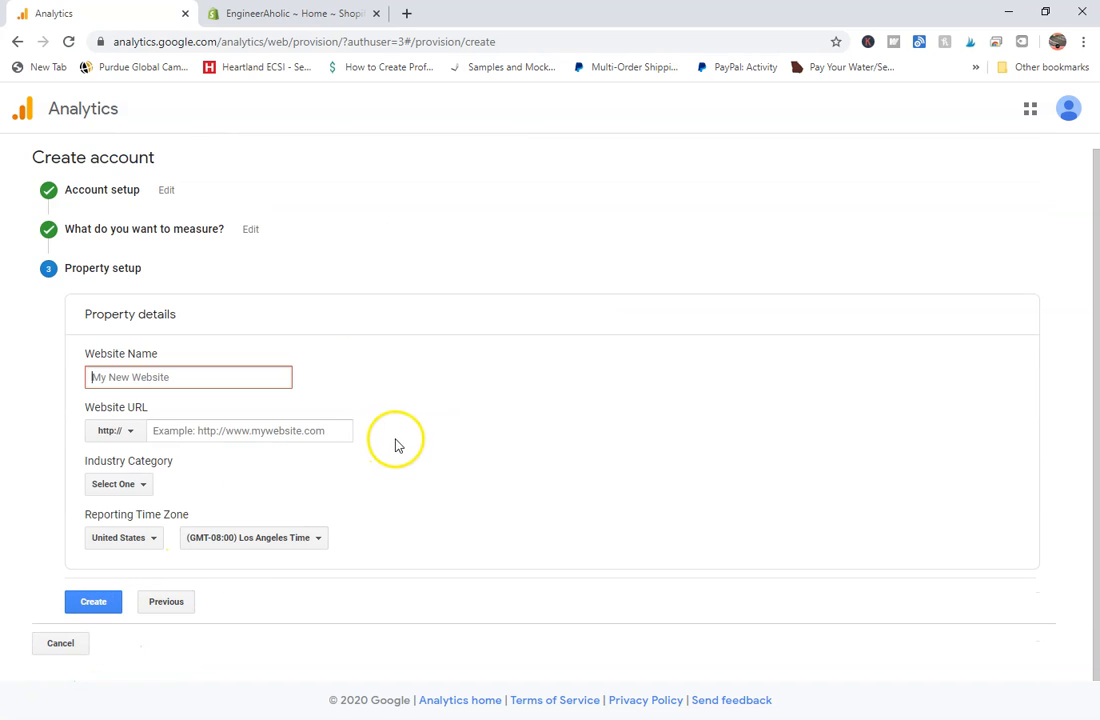
{"action": "left_click", "coordinate": [231, 376]}
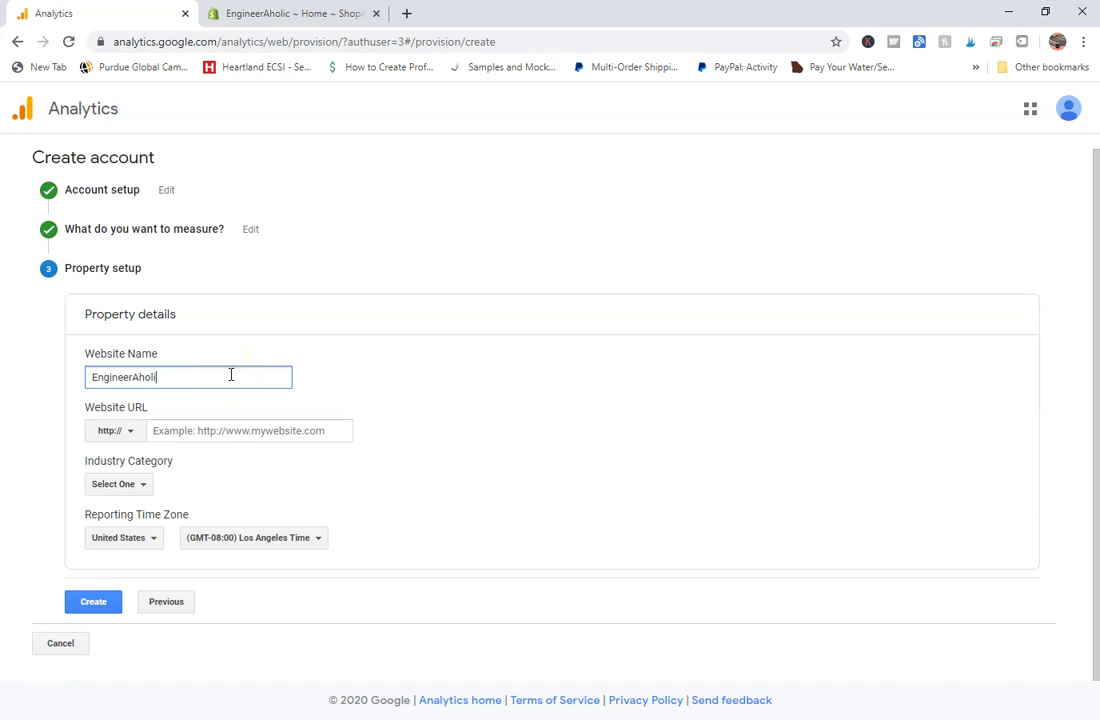
{"action": "left_click", "coordinate": [122, 430]}
{"action": "left_click", "coordinate": [133, 480]}
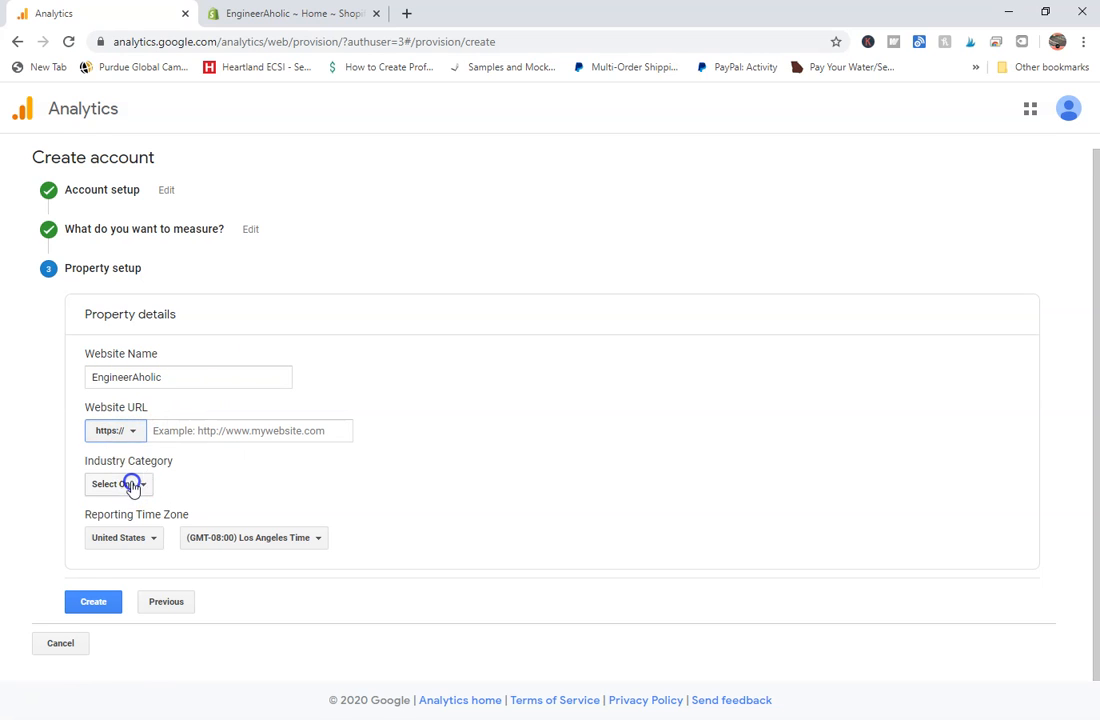
{"action": "left_click", "coordinate": [221, 424]}
{"action": "type", "text": "www.engineerAholic.com"}
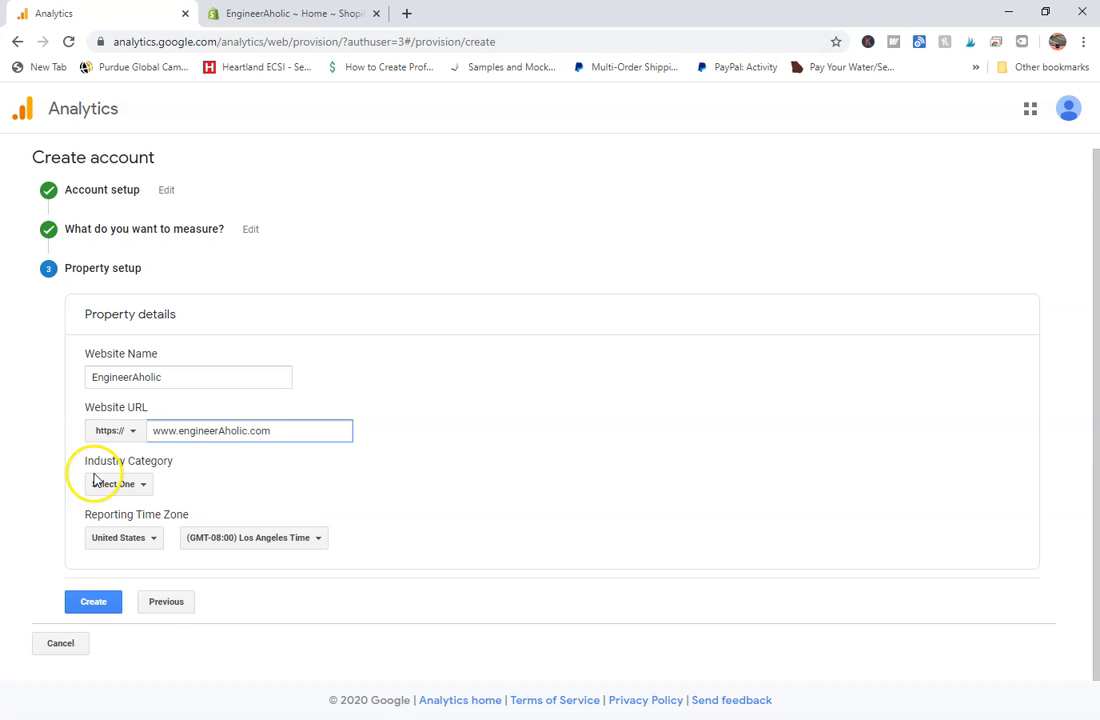
Set the property's industry category to Shopping
{"action": "left_click", "coordinate": [138, 484]}
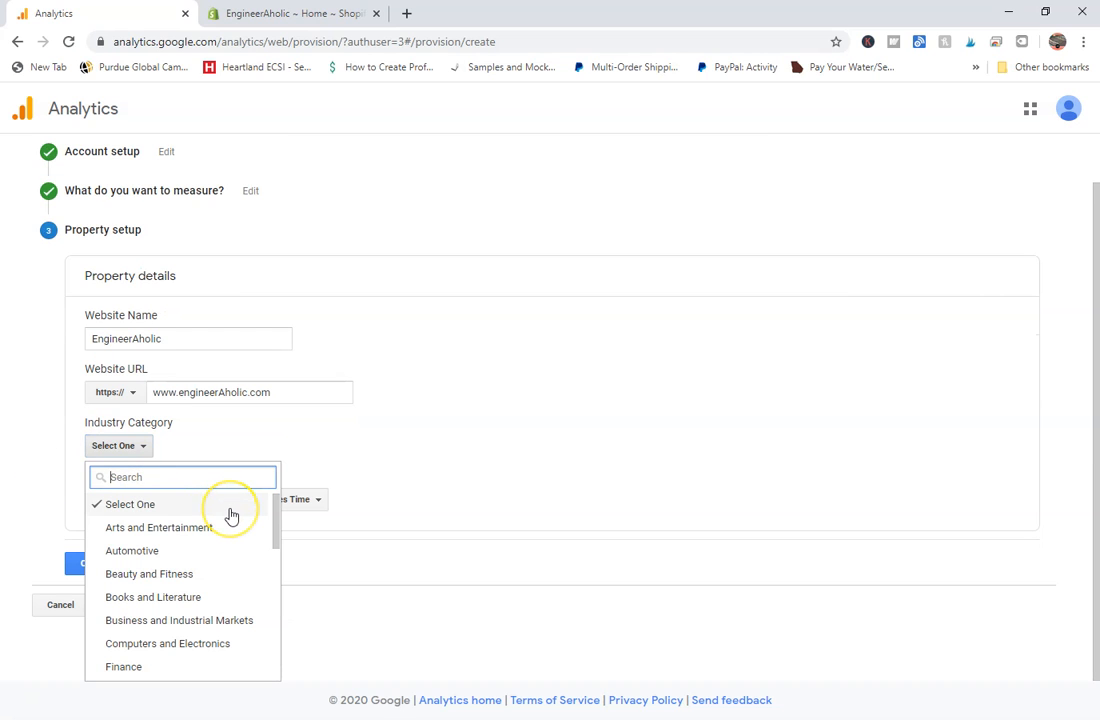
{"action": "scroll", "coordinate": [231, 515], "scroll_direction": "down", "scroll_amount": 3}
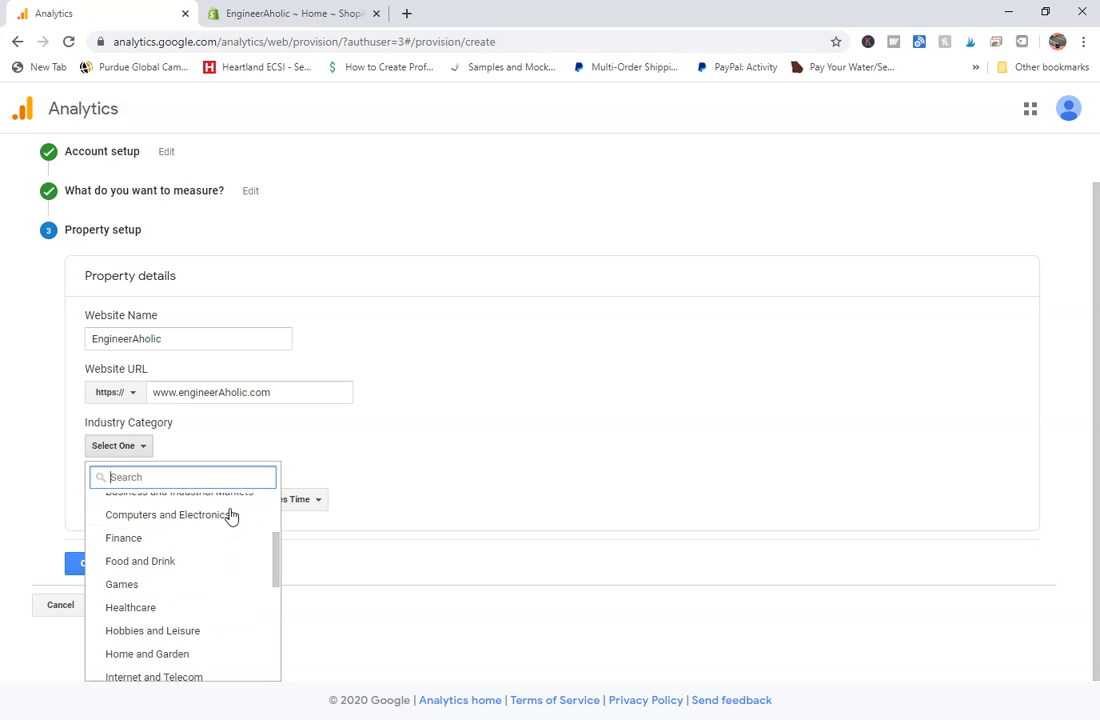
{"action": "scroll", "coordinate": [231, 515], "scroll_direction": "down", "scroll_amount": 2}
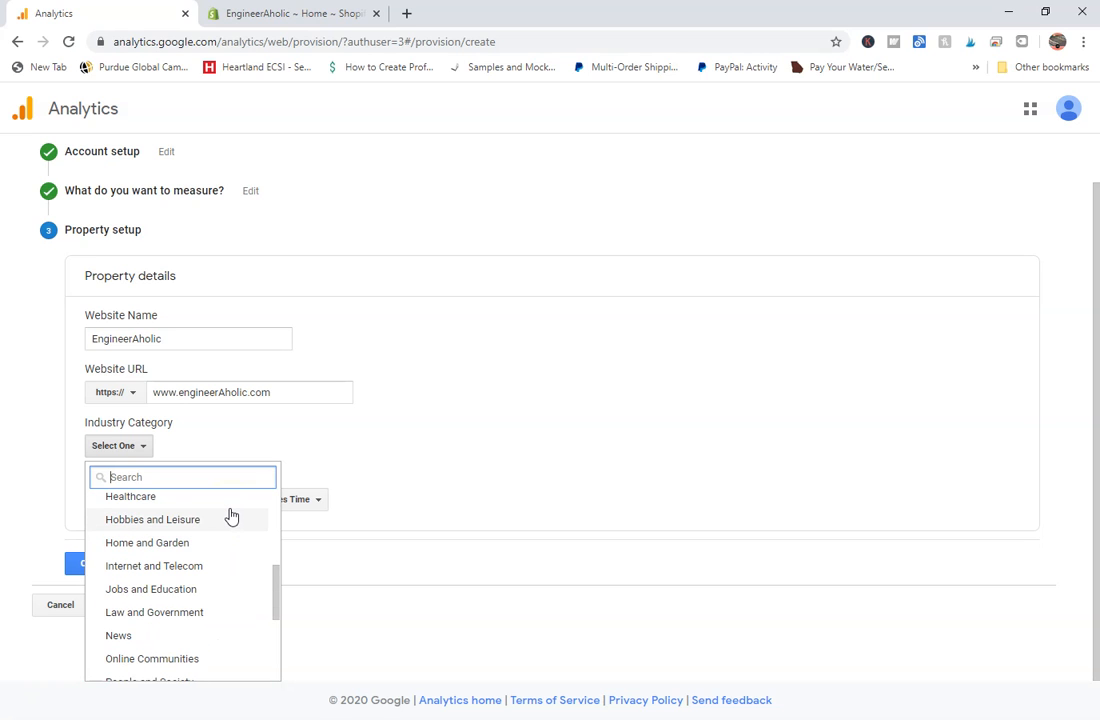
{"action": "scroll", "coordinate": [231, 515], "scroll_direction": "down", "scroll_amount": 2}
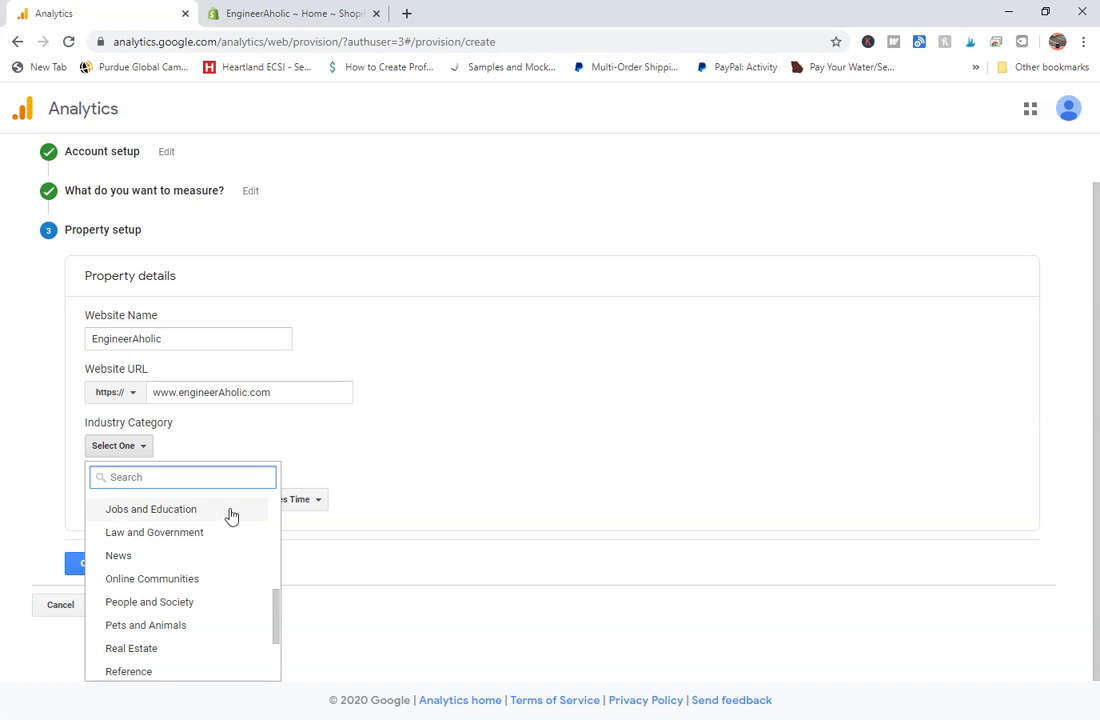
{"action": "scroll", "coordinate": [231, 515], "scroll_direction": "down", "scroll_amount": 3}
{"action": "left_click", "coordinate": [155, 600]}
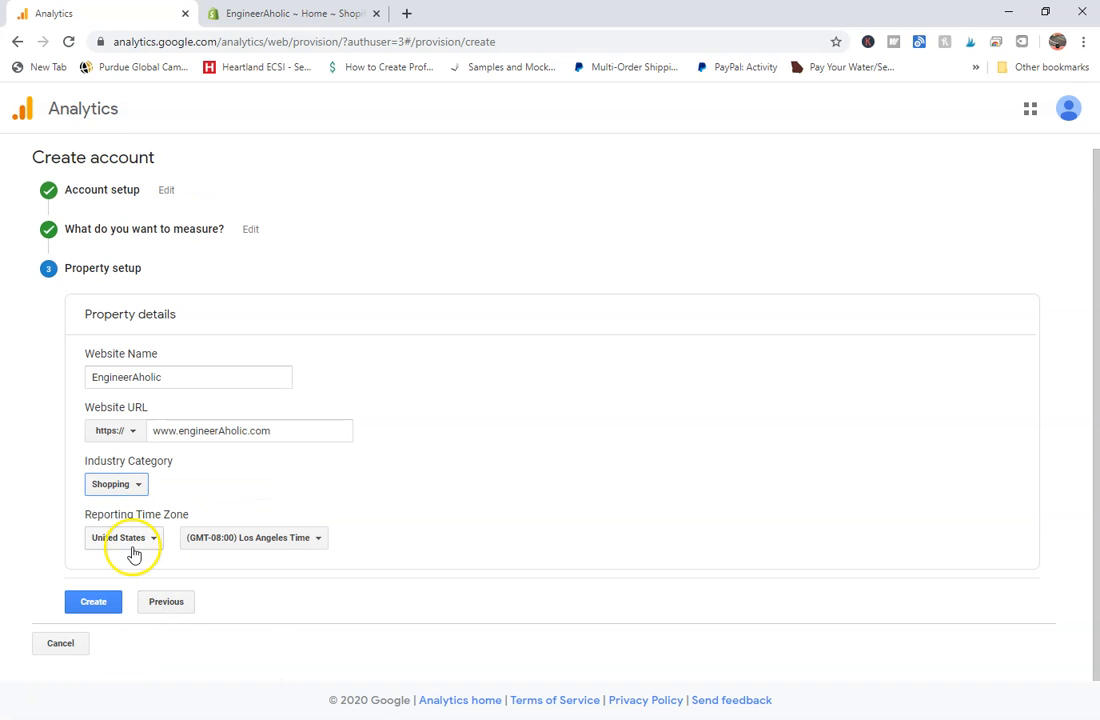
Set the reporting time zone to (GMT-05:00) New York Time and create the property
{"action": "left_click", "coordinate": [263, 544]}
{"action": "scroll", "coordinate": [285, 460], "scroll_direction": "down", "scroll_amount": 1}
{"action": "scroll", "coordinate": [285, 460], "scroll_direction": "down", "scroll_amount": 1}
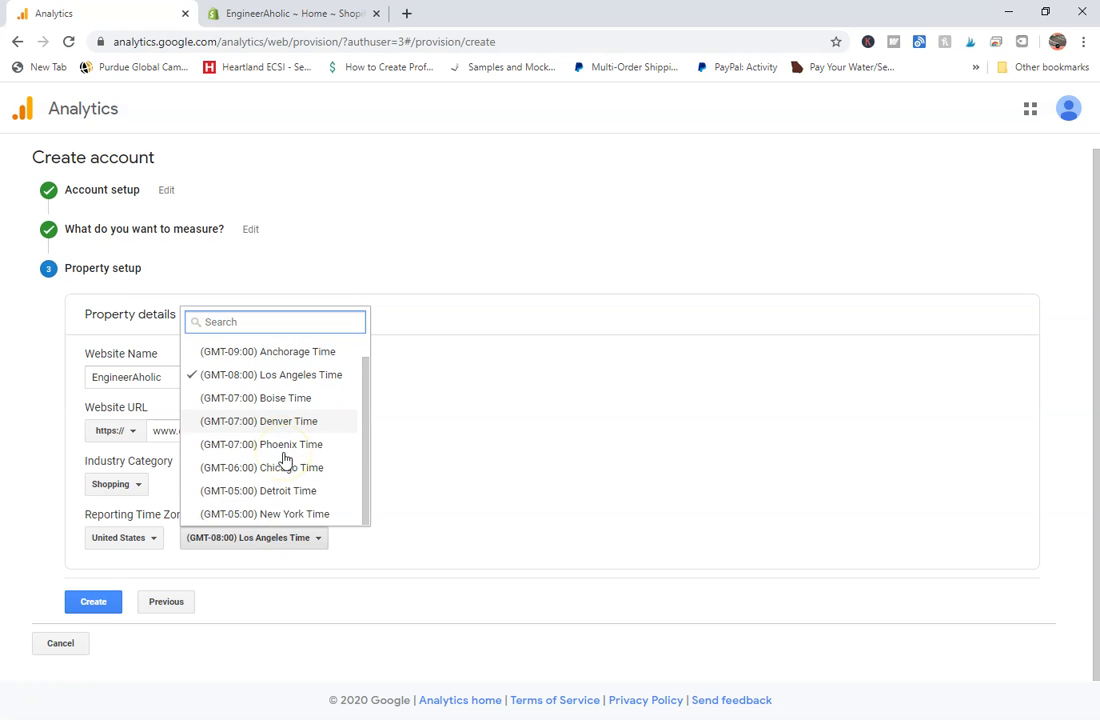
{"action": "left_click", "coordinate": [282, 512]}
{"action": "left_click", "coordinate": [88, 605]}
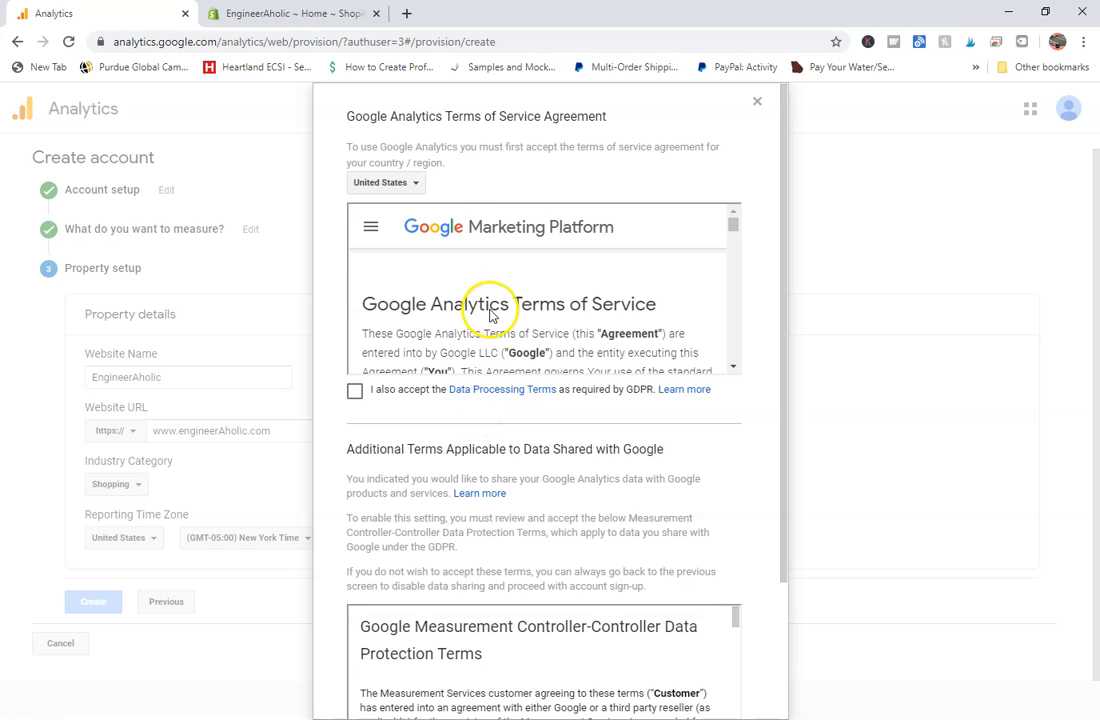
Accept the GDPR Data Processing Terms and the additional data sharing terms, and agree to the Terms of Service
{"action": "left_click", "coordinate": [355, 391]}
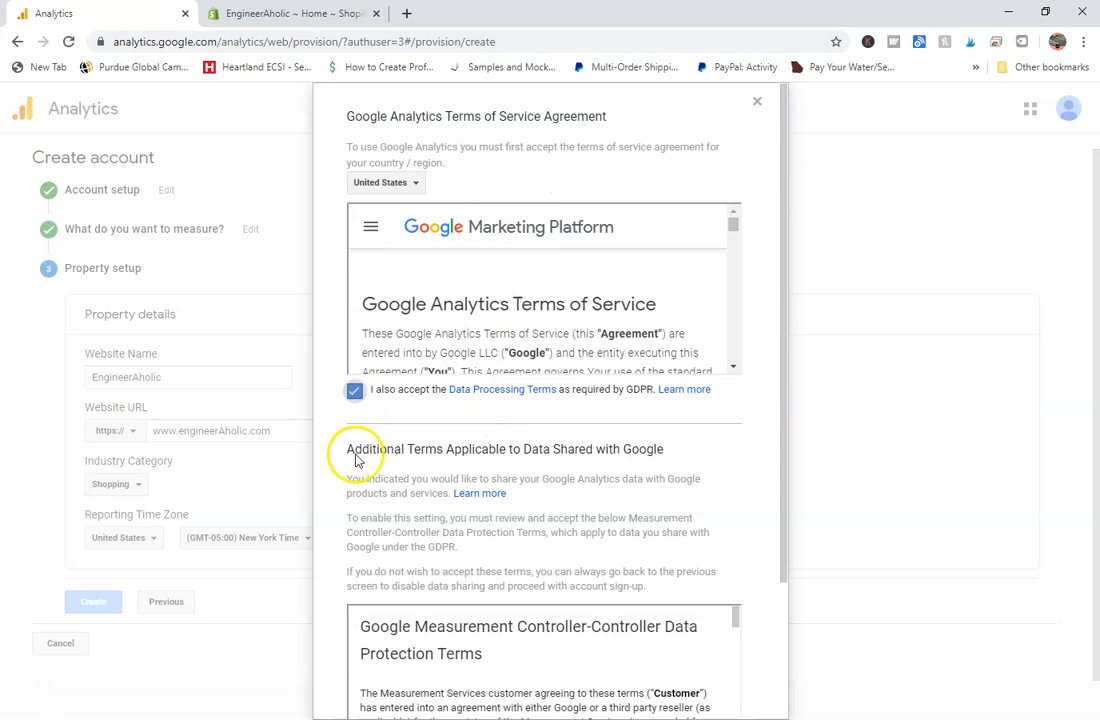
{"action": "scroll", "coordinate": [347, 484], "scroll_direction": "down", "scroll_amount": 2}
{"action": "left_click", "coordinate": [355, 623]}
{"action": "left_click", "coordinate": [370, 672]}
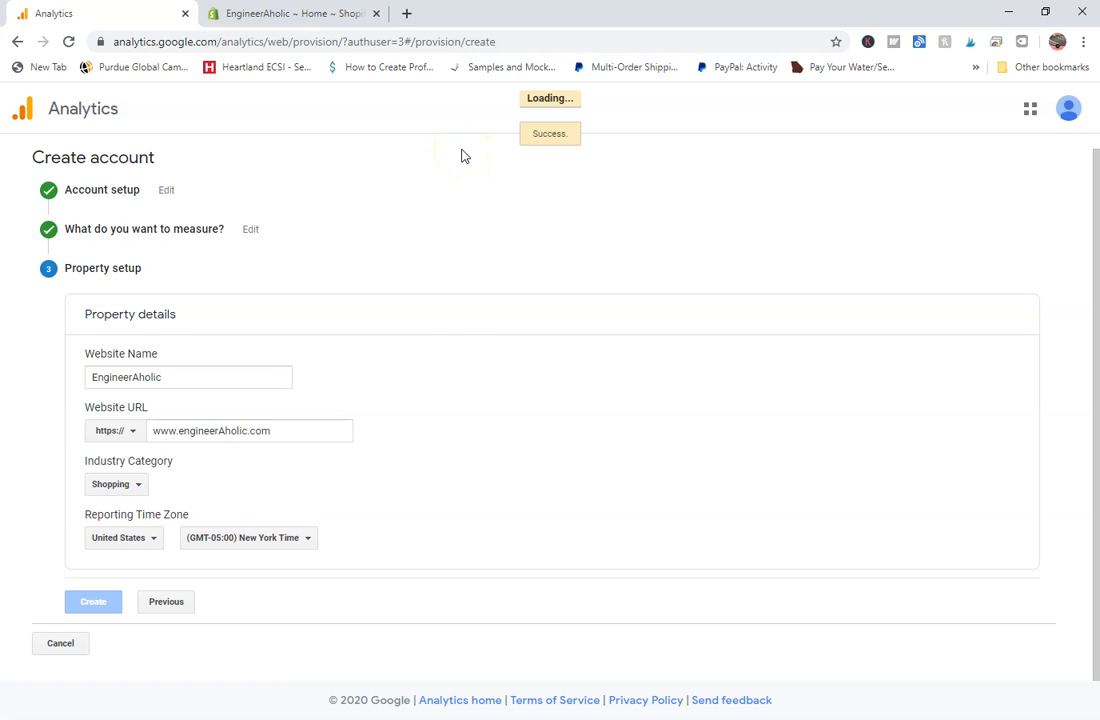
Decline the Google Analytics mobile app offer and dismiss the search tip on the tracking code page
{"action": "scroll", "coordinate": [459, 325], "scroll_direction": "up", "scroll_amount": 1}
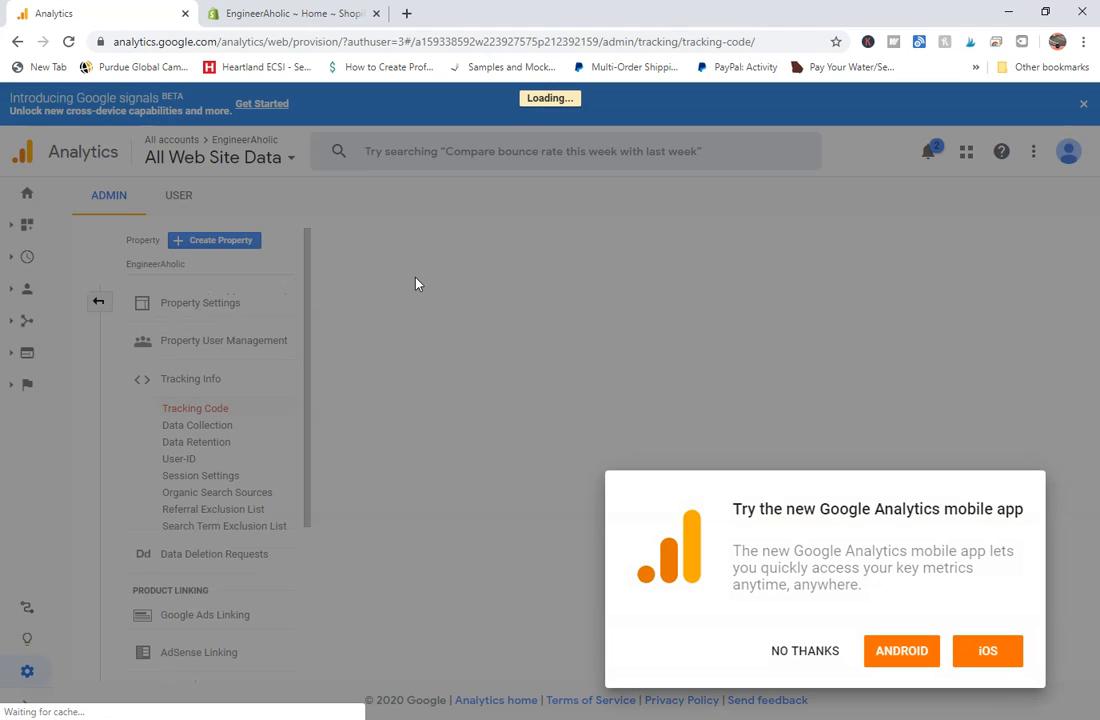
{"action": "left_click", "coordinate": [800, 650]}
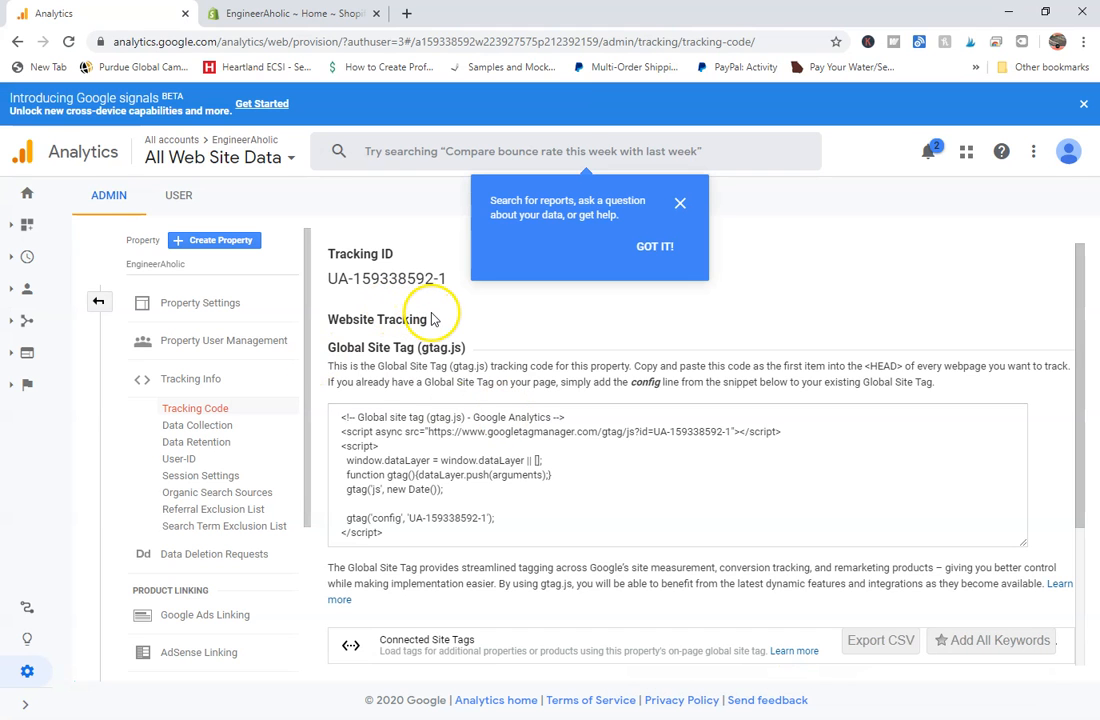
{"action": "left_click", "coordinate": [680, 203]}
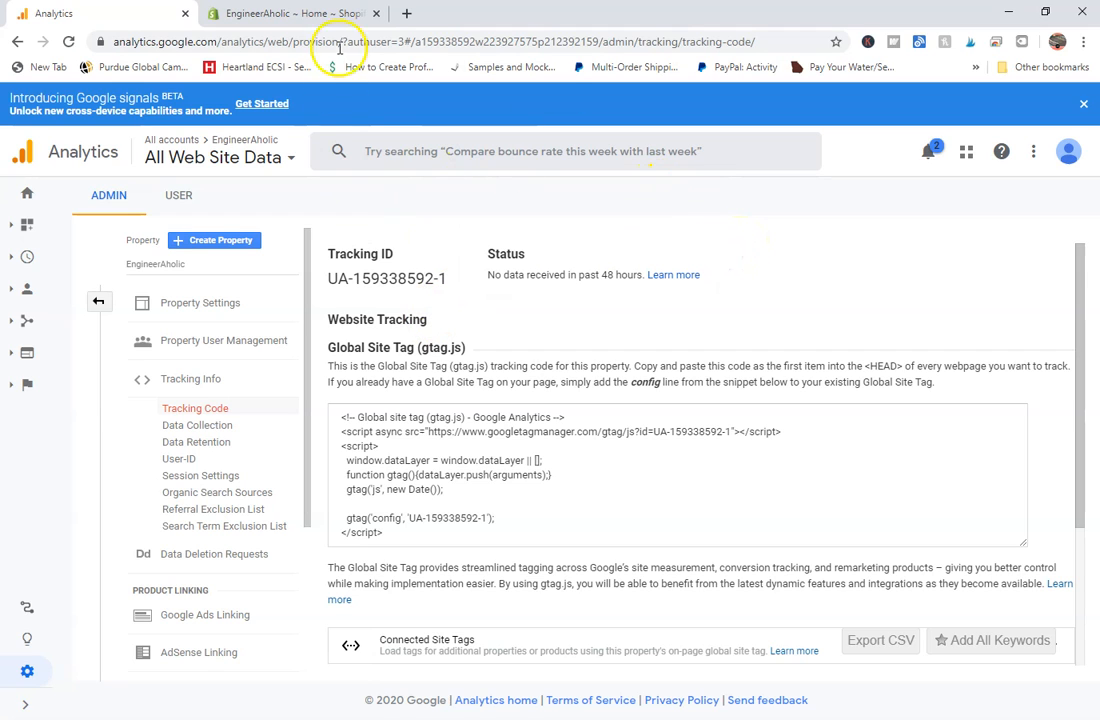
Switch to the Shopify admin and open the Online Store preferences at the Google Analytics section
{"action": "left_click", "coordinate": [320, 13]}
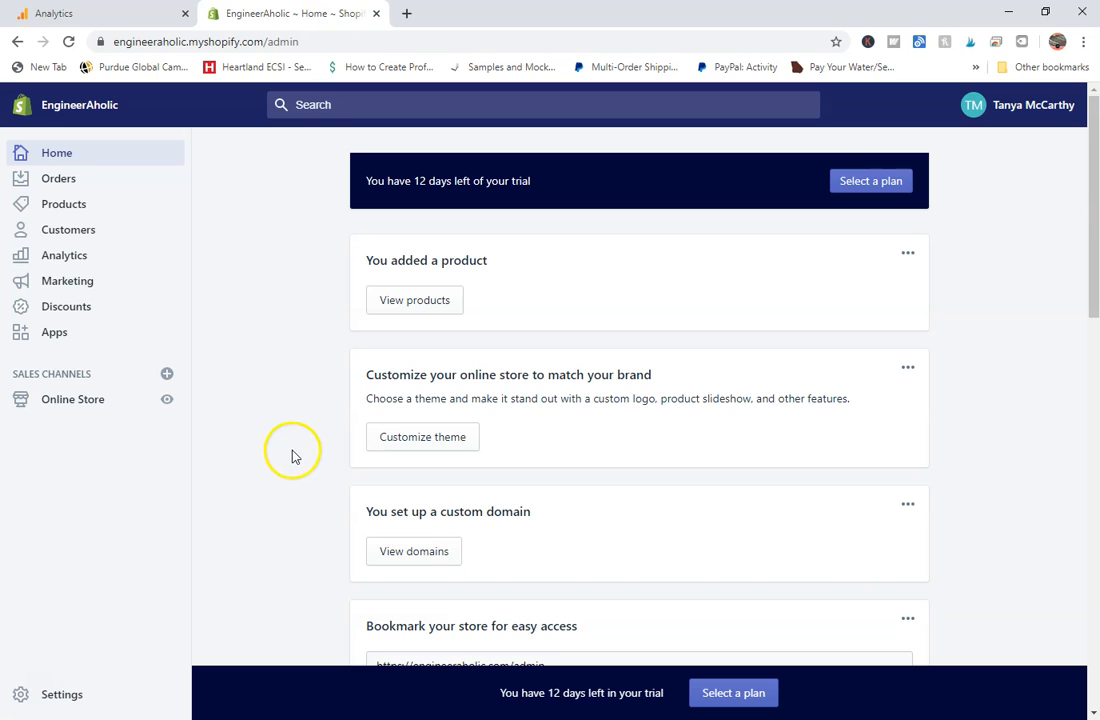
{"action": "left_click", "coordinate": [85, 405]}
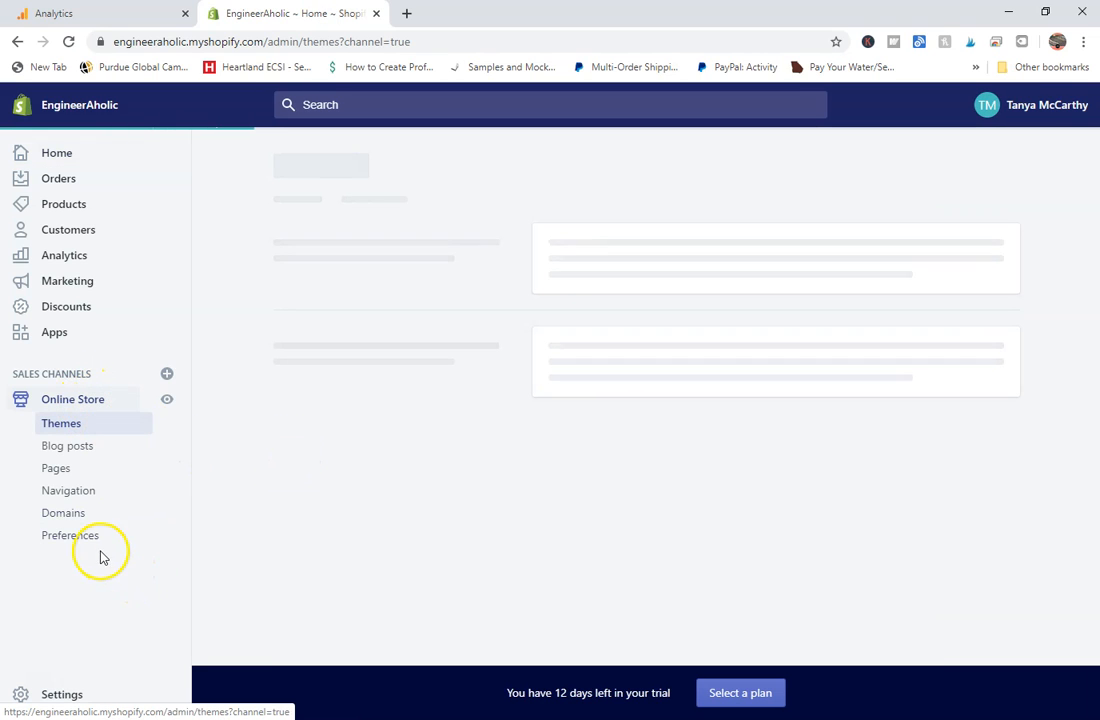
{"action": "left_click", "coordinate": [79, 541]}
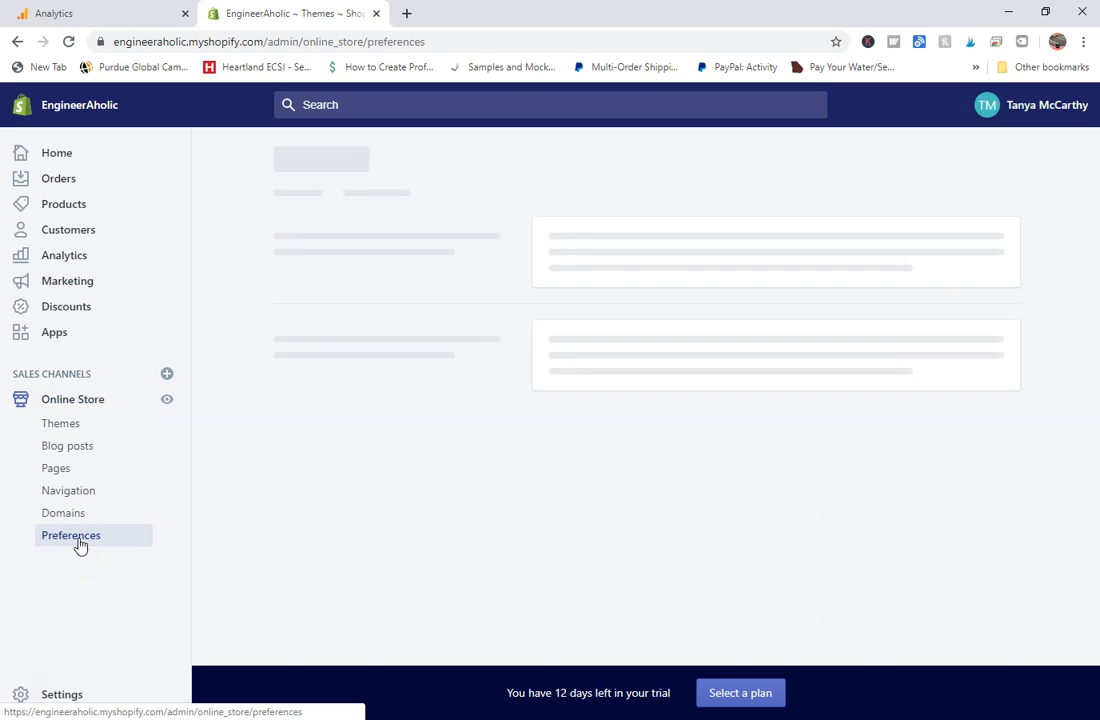
{"action": "scroll", "coordinate": [331, 450], "scroll_direction": "down", "scroll_amount": 2}
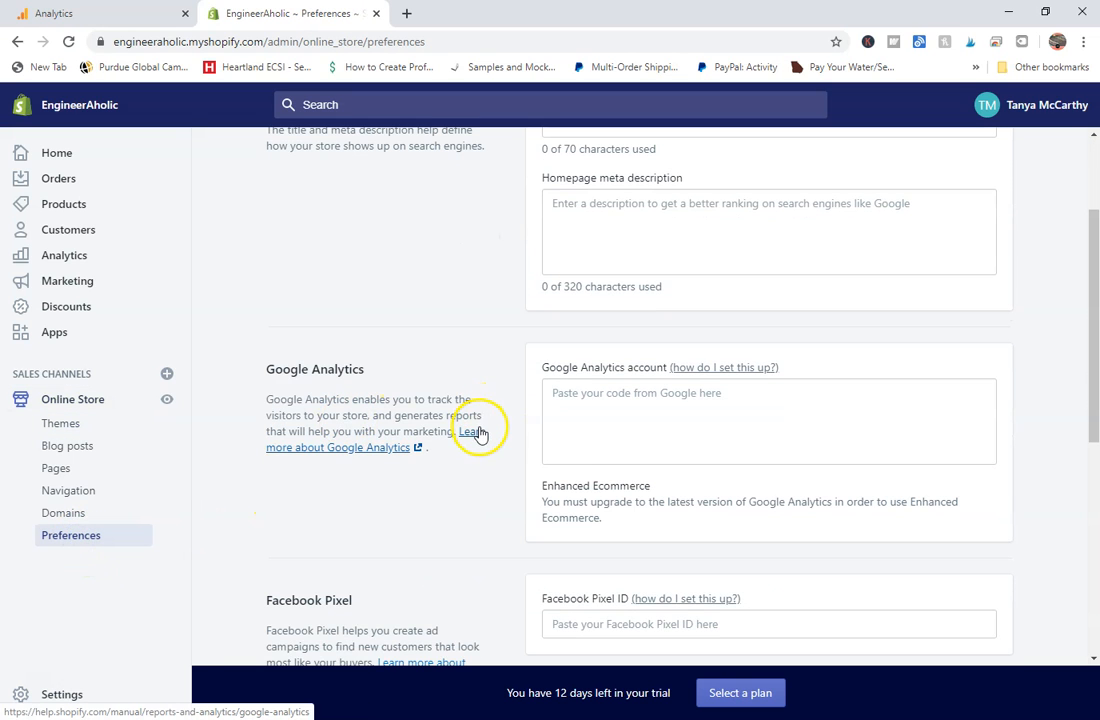
{"action": "scroll", "coordinate": [484, 428], "scroll_direction": "down", "scroll_amount": 1}
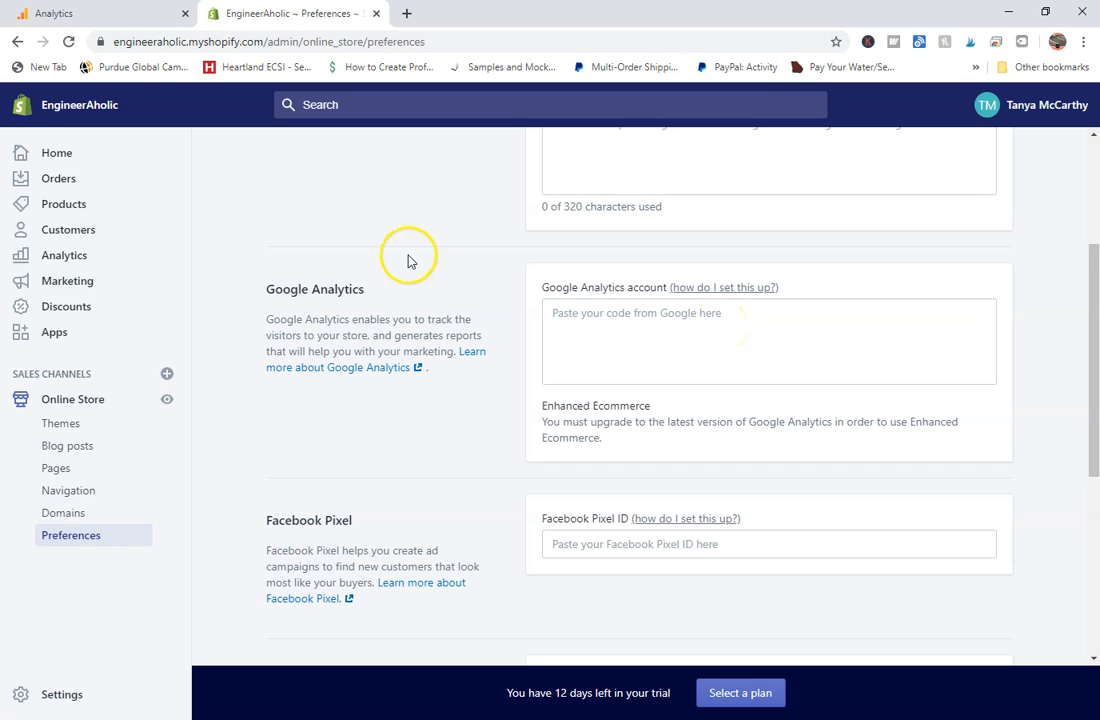
Switch to Google Analytics and copy the entire Global Site Tag (gtag.js) tracking code snippet
{"action": "left_click", "coordinate": [115, 13]}
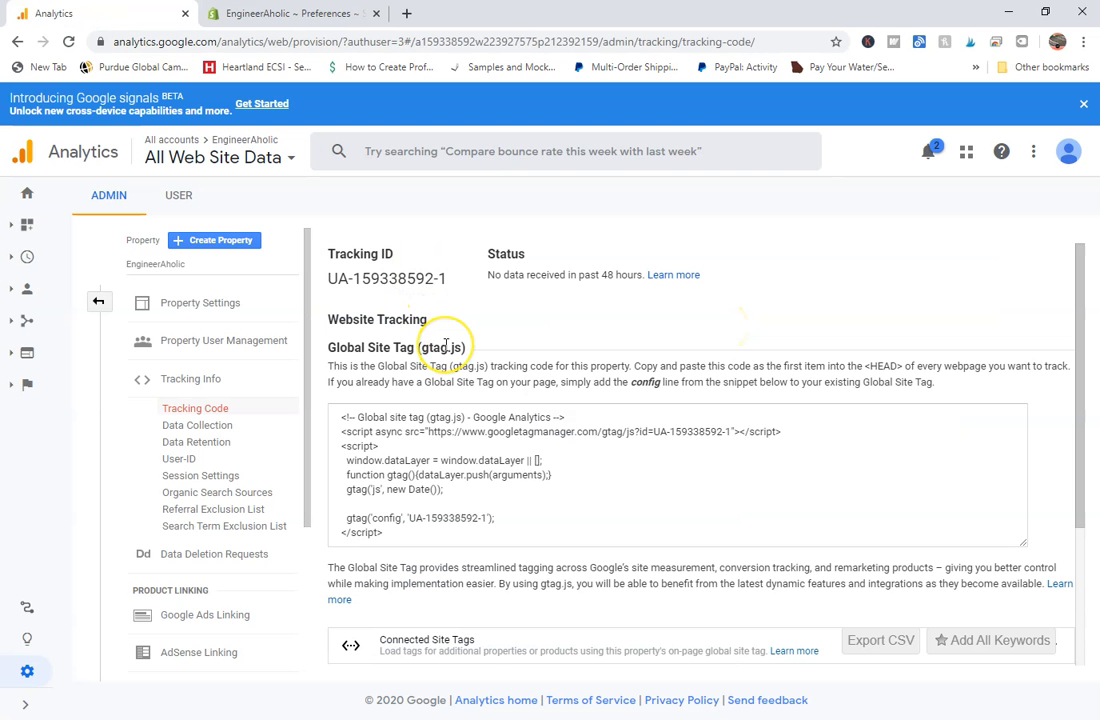
{"action": "scroll", "coordinate": [445, 345], "scroll_direction": "down", "scroll_amount": 1}
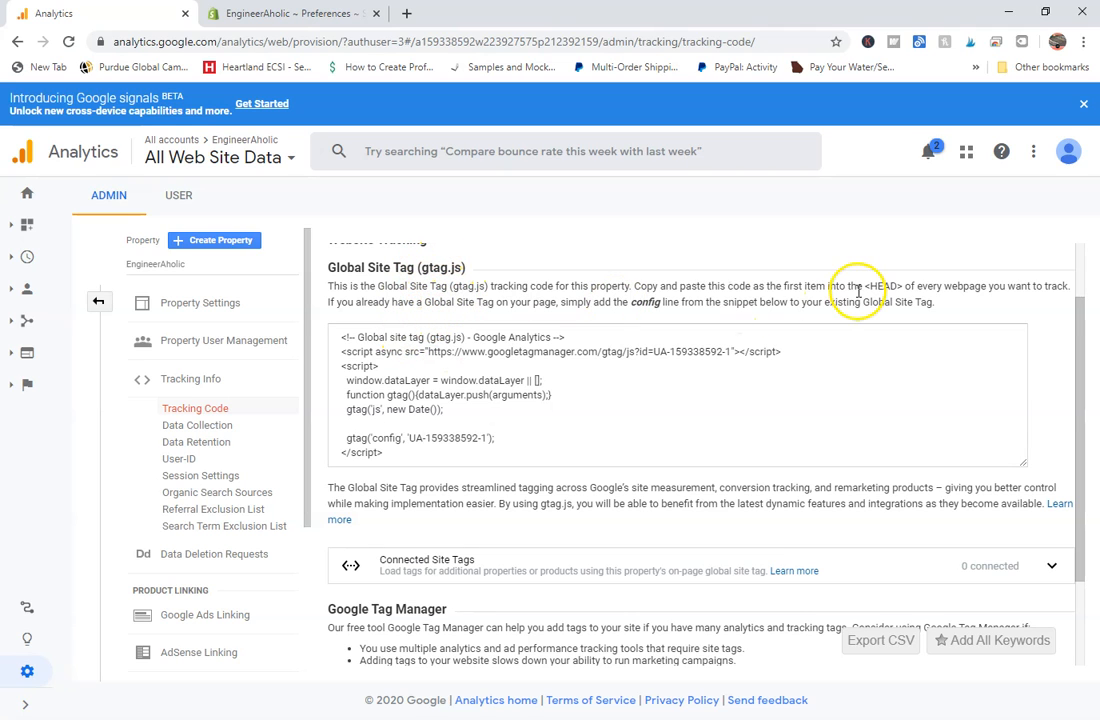
{"action": "left_click", "coordinate": [410, 385]}
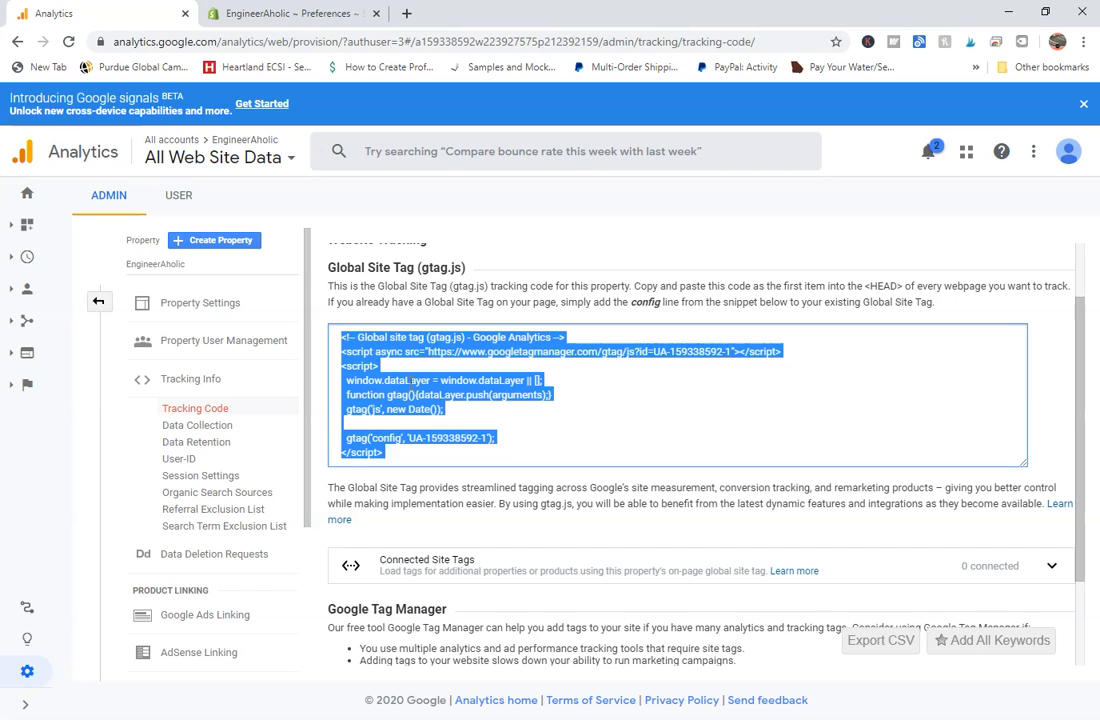
{"action": "scroll", "coordinate": [410, 381], "scroll_direction": "down", "scroll_amount": 1}
{"action": "scroll", "coordinate": [410, 383], "scroll_direction": "down", "scroll_amount": 1}
{"action": "scroll", "coordinate": [415, 387], "scroll_direction": "up", "scroll_amount": 2}
{"action": "left_click", "coordinate": [423, 392]}
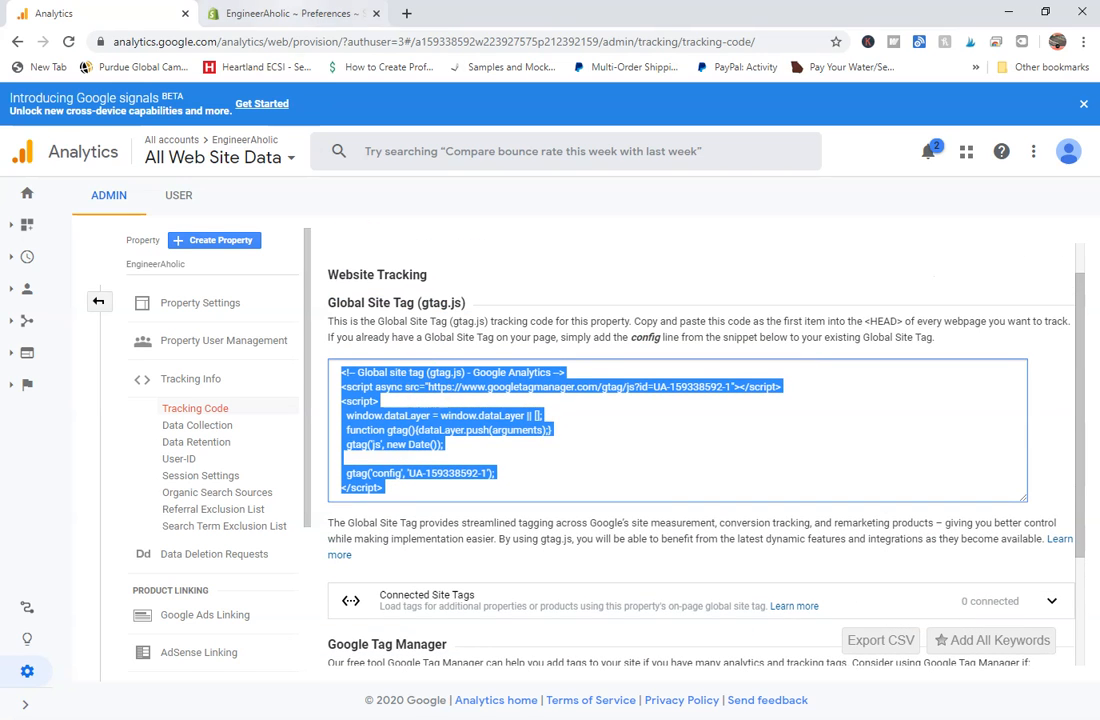
Open Shopify's help article on setting up Google Analytics and read Step 1 about checking whether it is already enabled
{"action": "left_click", "coordinate": [290, 13]}
{"action": "left_click", "coordinate": [717, 288]}
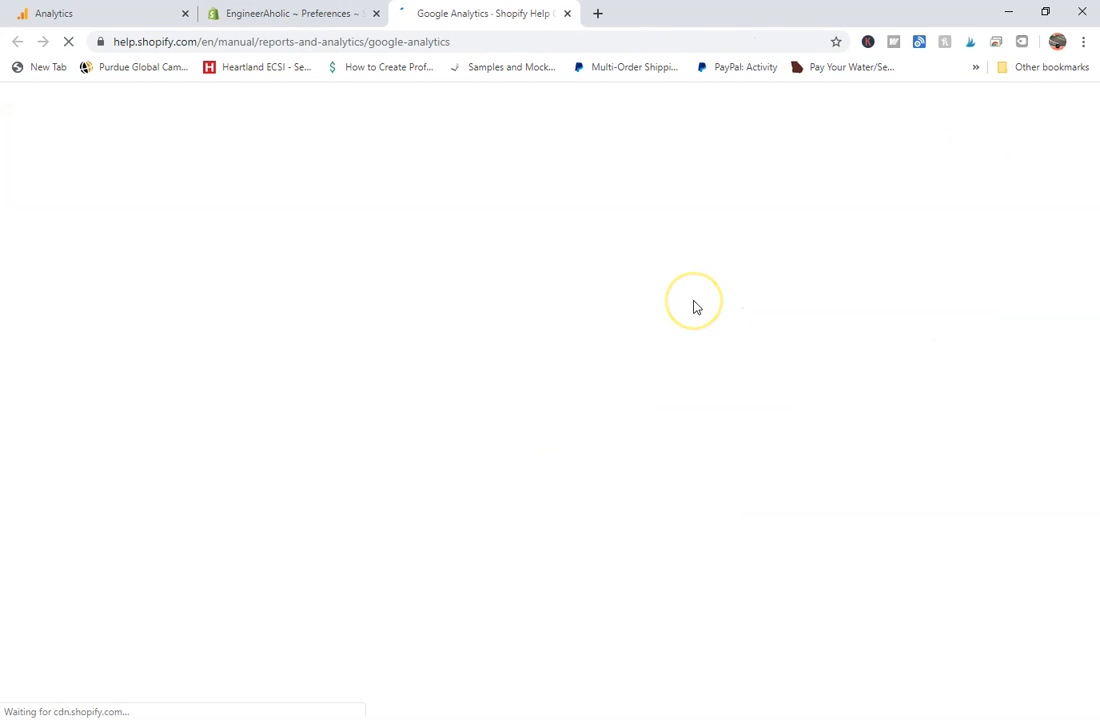
{"action": "scroll", "coordinate": [621, 307], "scroll_direction": "down", "scroll_amount": 1}
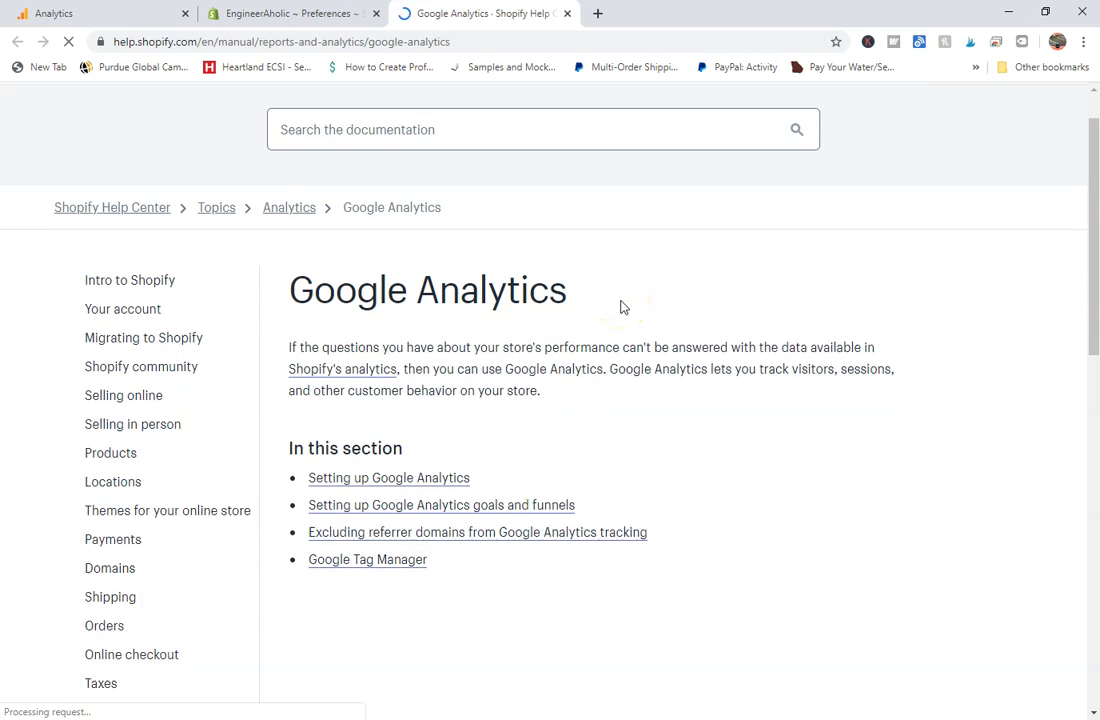
{"action": "scroll", "coordinate": [621, 307], "scroll_direction": "down", "scroll_amount": 1}
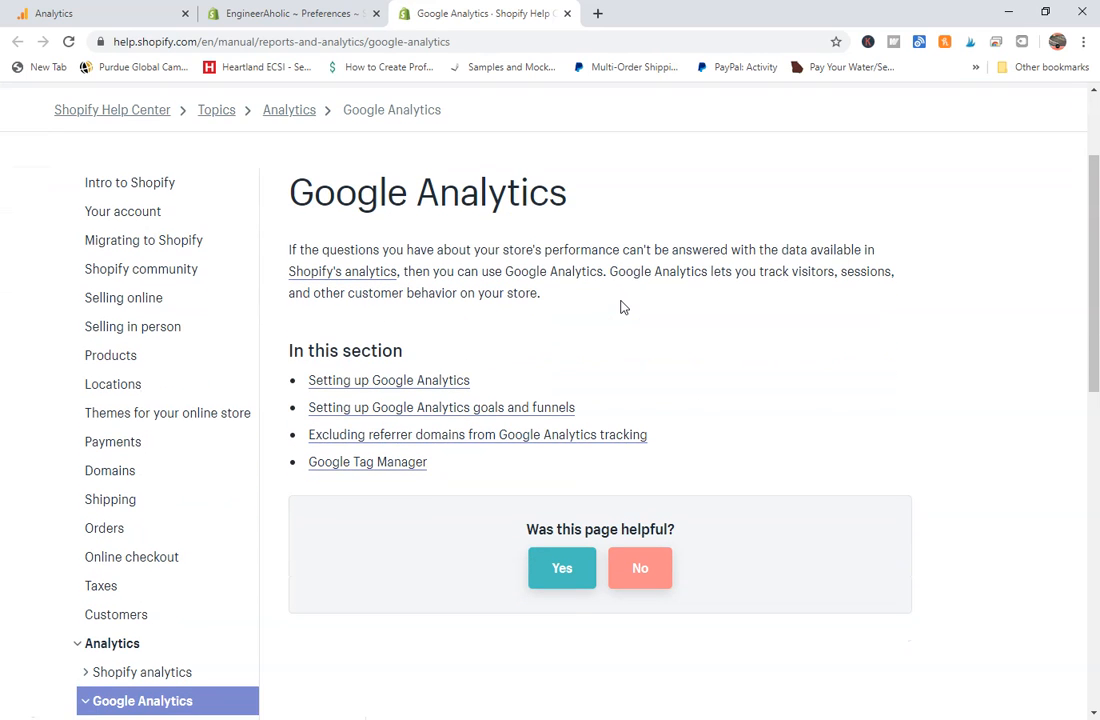
{"action": "left_click", "coordinate": [408, 380]}
{"action": "scroll", "coordinate": [408, 380], "scroll_direction": "down", "scroll_amount": 3}
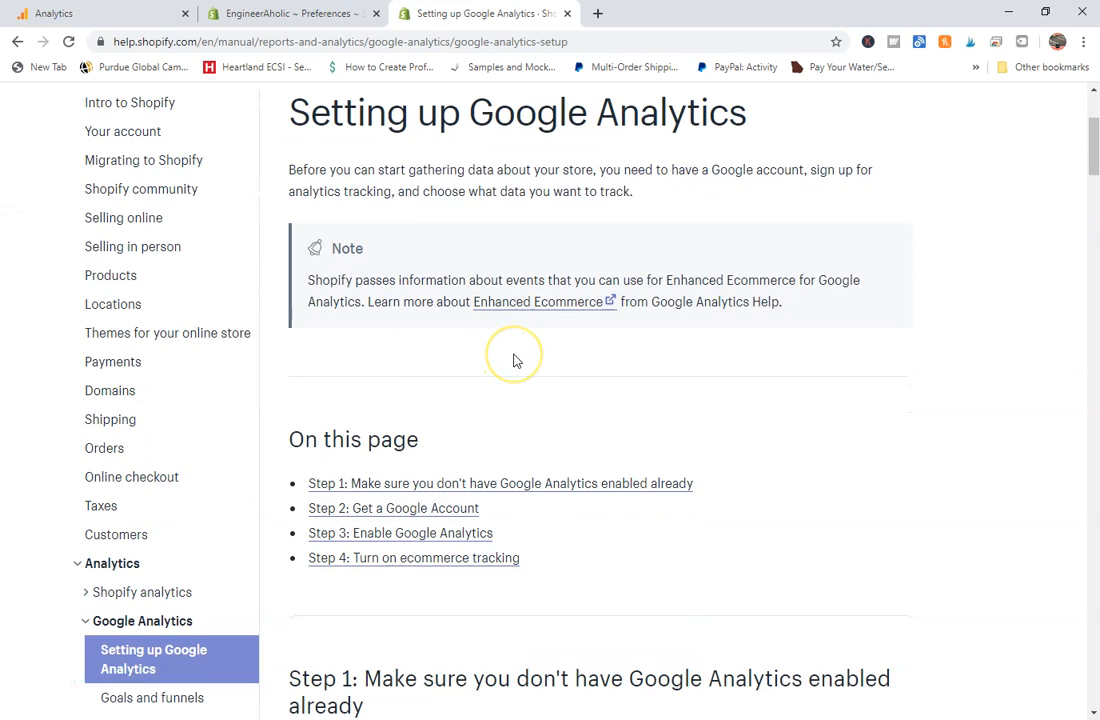
{"action": "scroll", "coordinate": [513, 360], "scroll_direction": "down", "scroll_amount": 2}
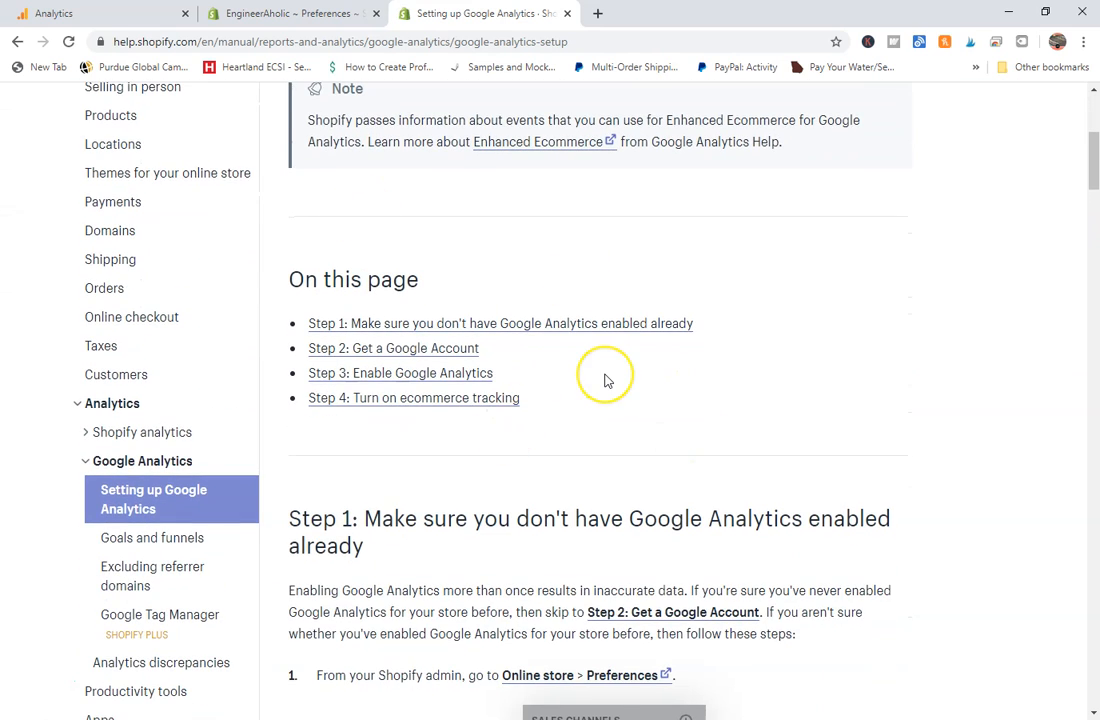
{"action": "scroll", "coordinate": [605, 380], "scroll_direction": "down", "scroll_amount": 2}
{"action": "scroll", "coordinate": [605, 380], "scroll_direction": "down", "scroll_amount": 6}
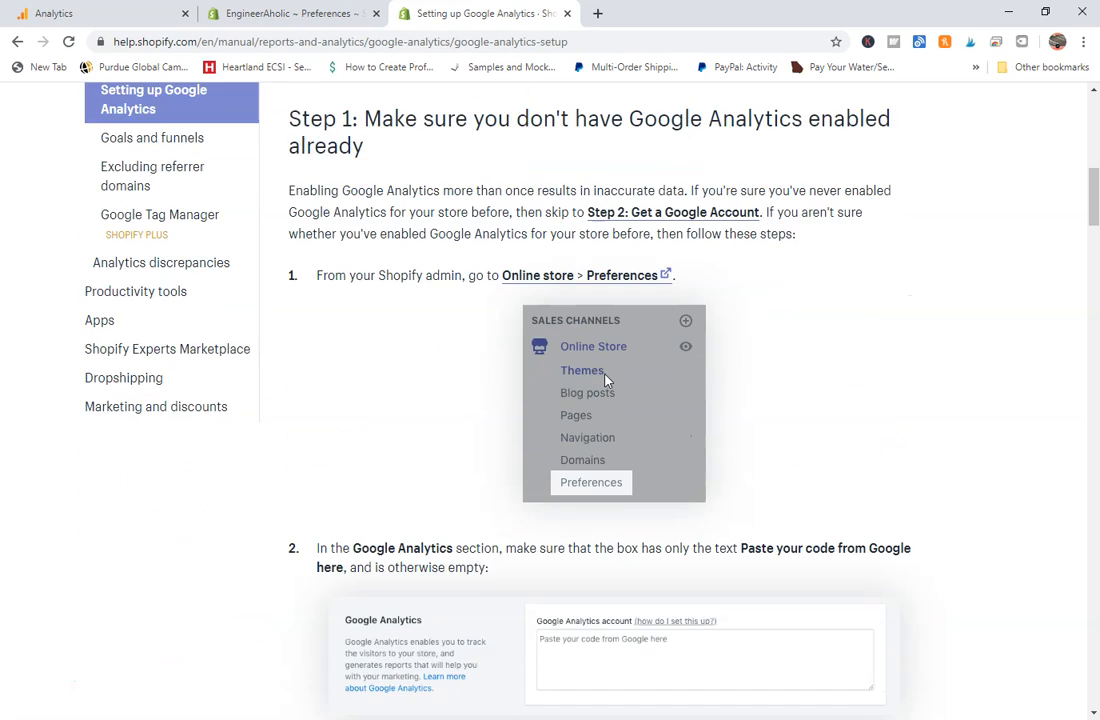
{"action": "scroll", "coordinate": [605, 380], "scroll_direction": "down", "scroll_amount": 5}
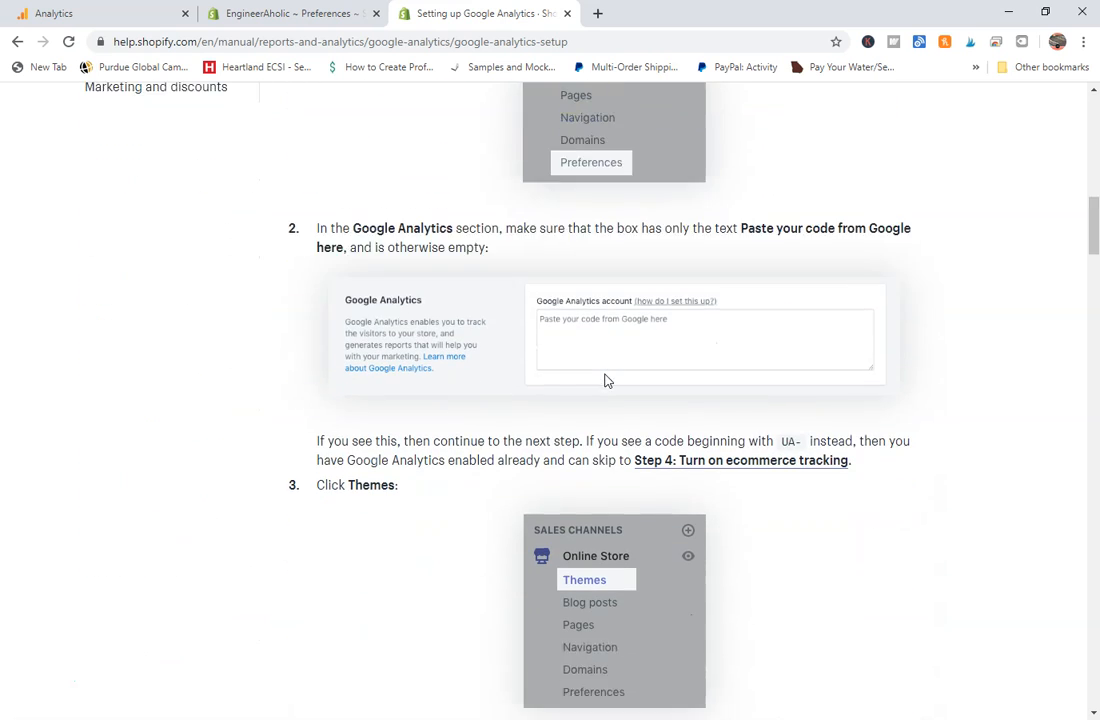
{"action": "scroll", "coordinate": [605, 378], "scroll_direction": "up", "scroll_amount": 4}
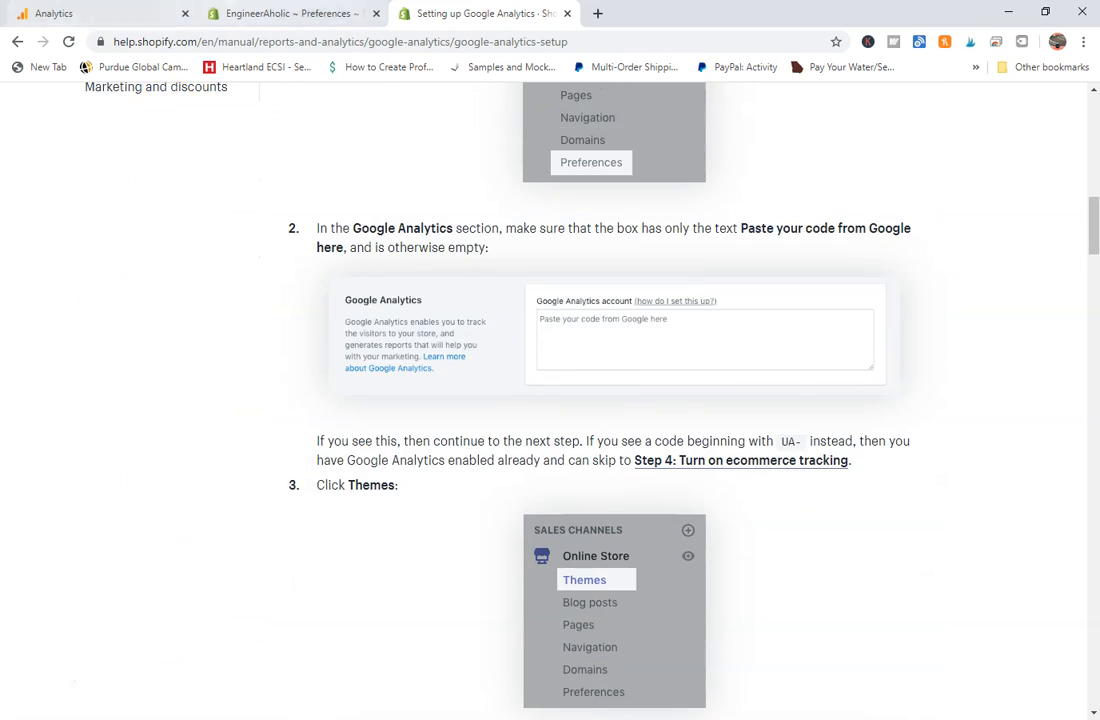
Open the store's Themes page in the Shopify admin and read the help article's instructions for reaching the theme.liquid file
{"action": "left_click", "coordinate": [285, 13]}
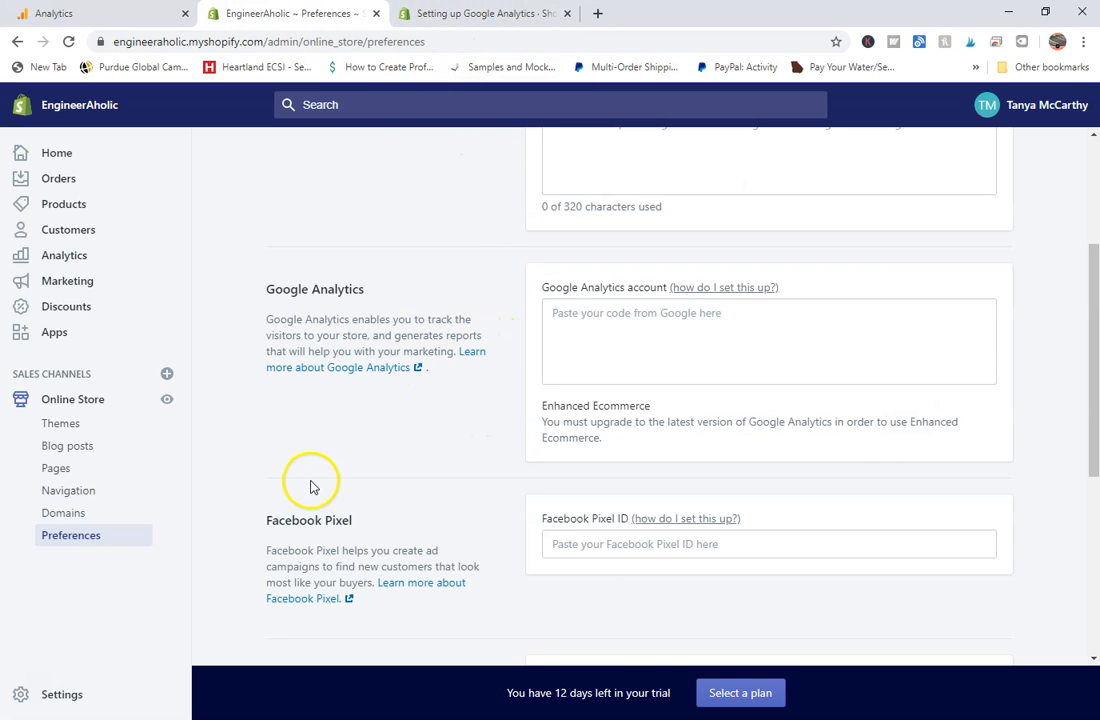
{"action": "left_click", "coordinate": [57, 424]}
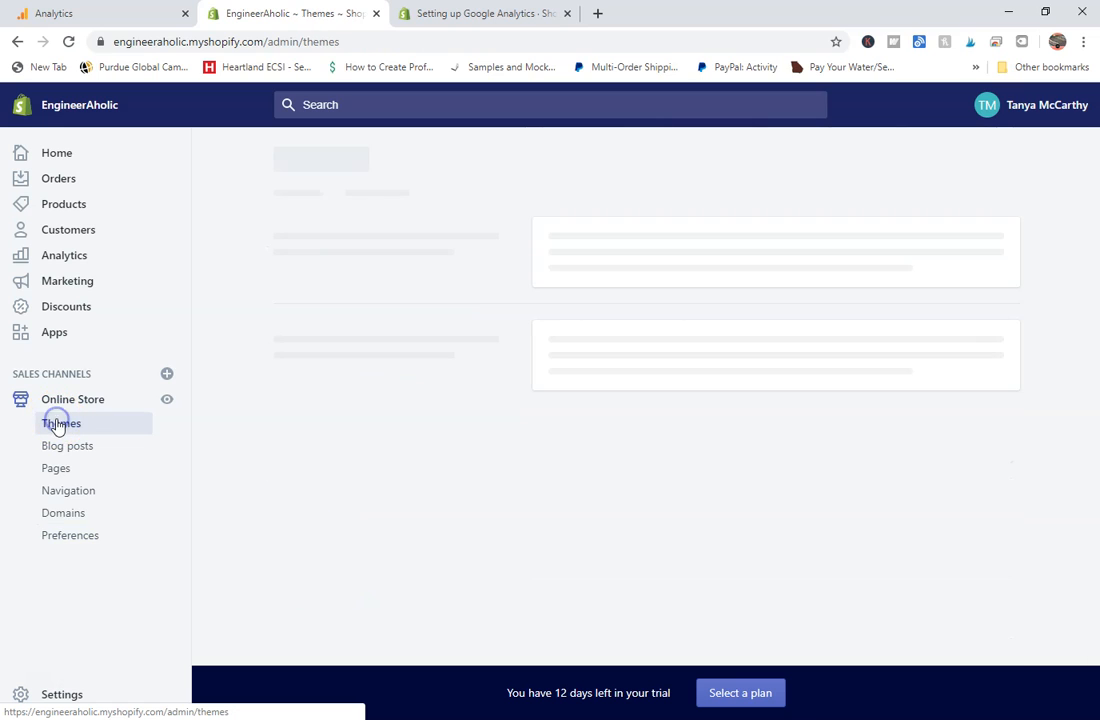
{"action": "key", "text": "ctrl+Tab"}
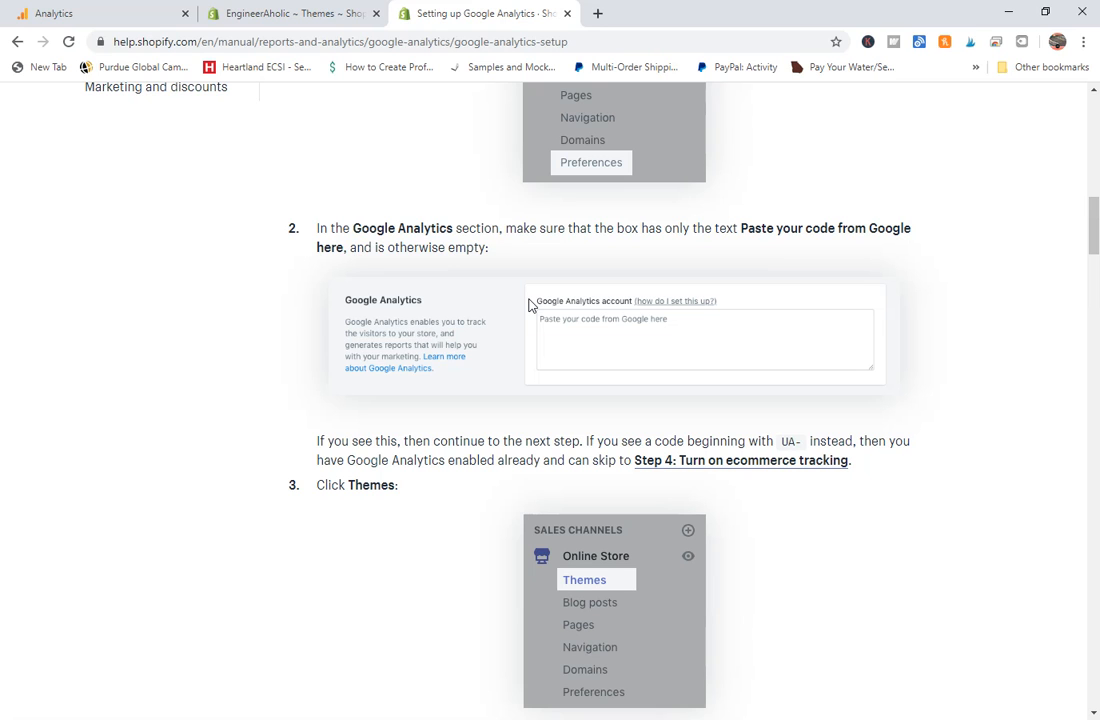
{"action": "scroll", "coordinate": [530, 305], "scroll_direction": "down", "scroll_amount": 8}
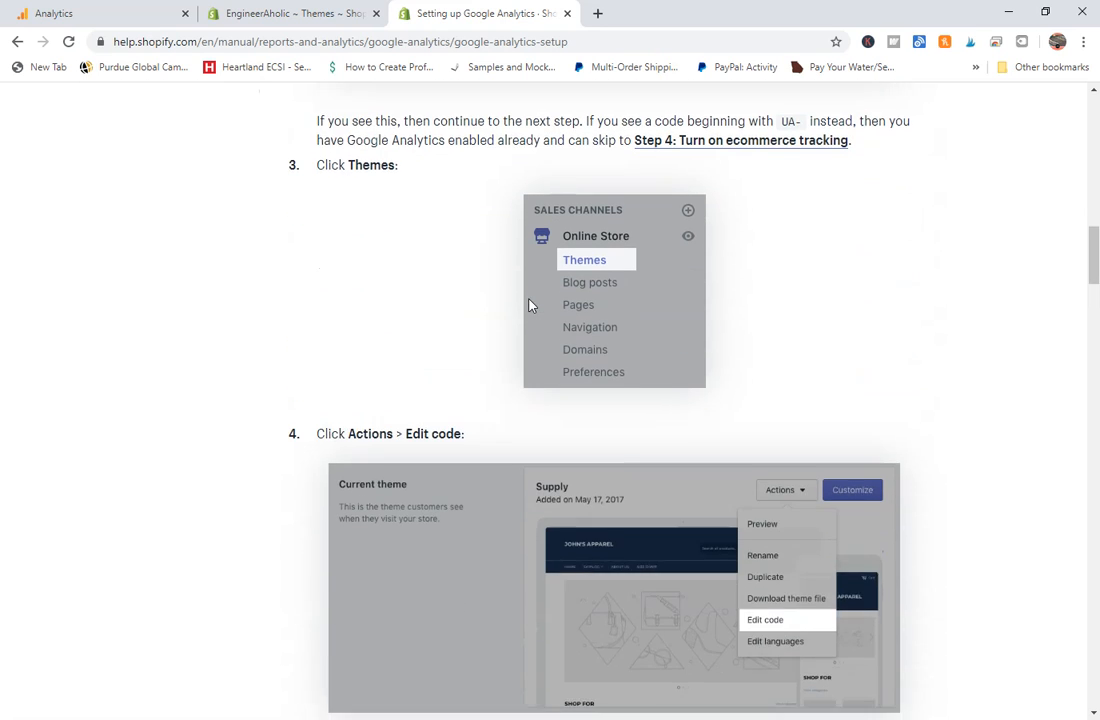
{"action": "scroll", "coordinate": [530, 305], "scroll_direction": "down", "scroll_amount": 3}
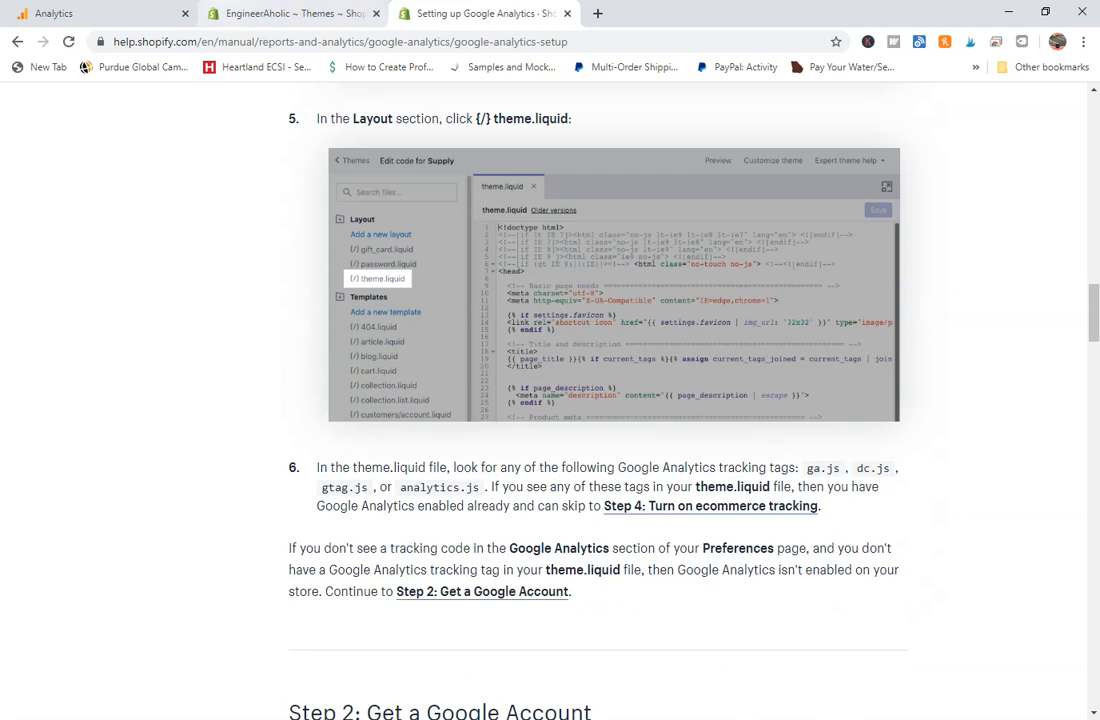
Open the code of the current Simple theme and bring up the theme.liquid layout file
{"action": "key", "text": "ctrl+shift+Tab"}
{"action": "left_click", "coordinate": [864, 396]}
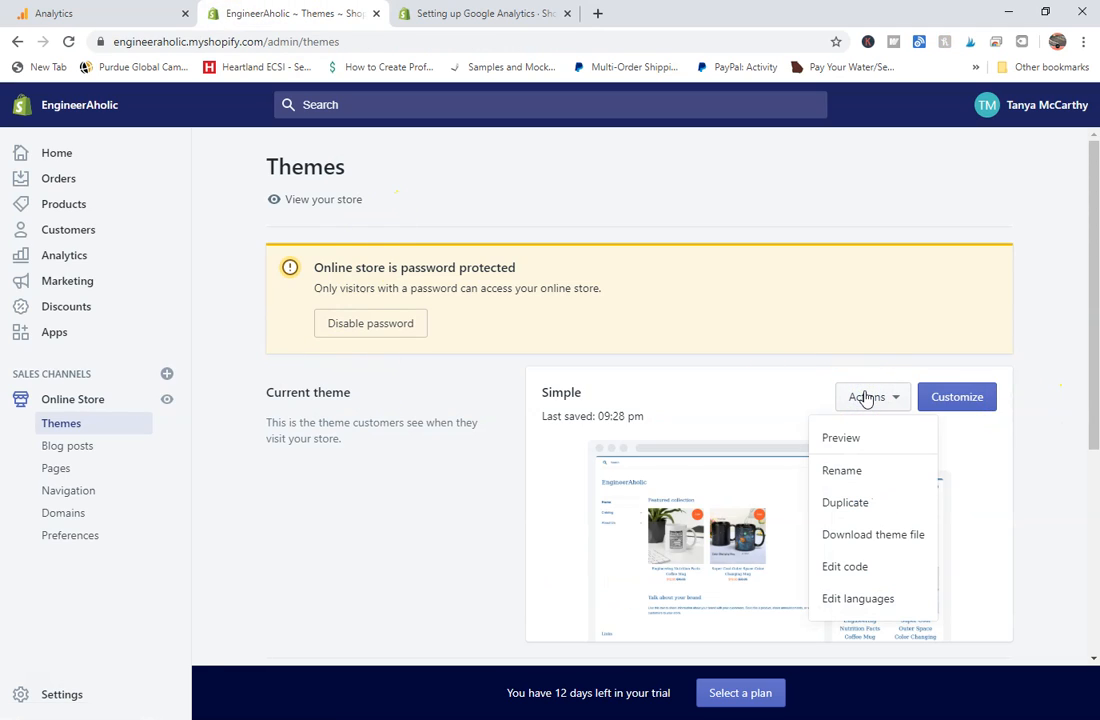
{"action": "left_click", "coordinate": [846, 567]}
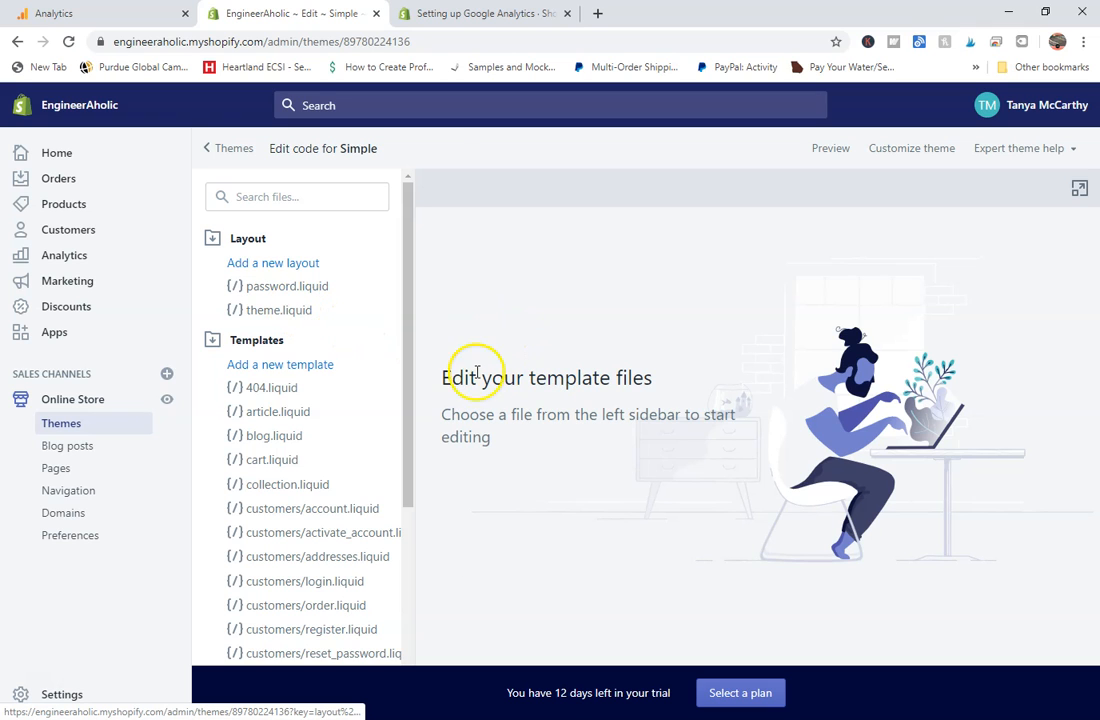
{"action": "left_click", "coordinate": [295, 318]}
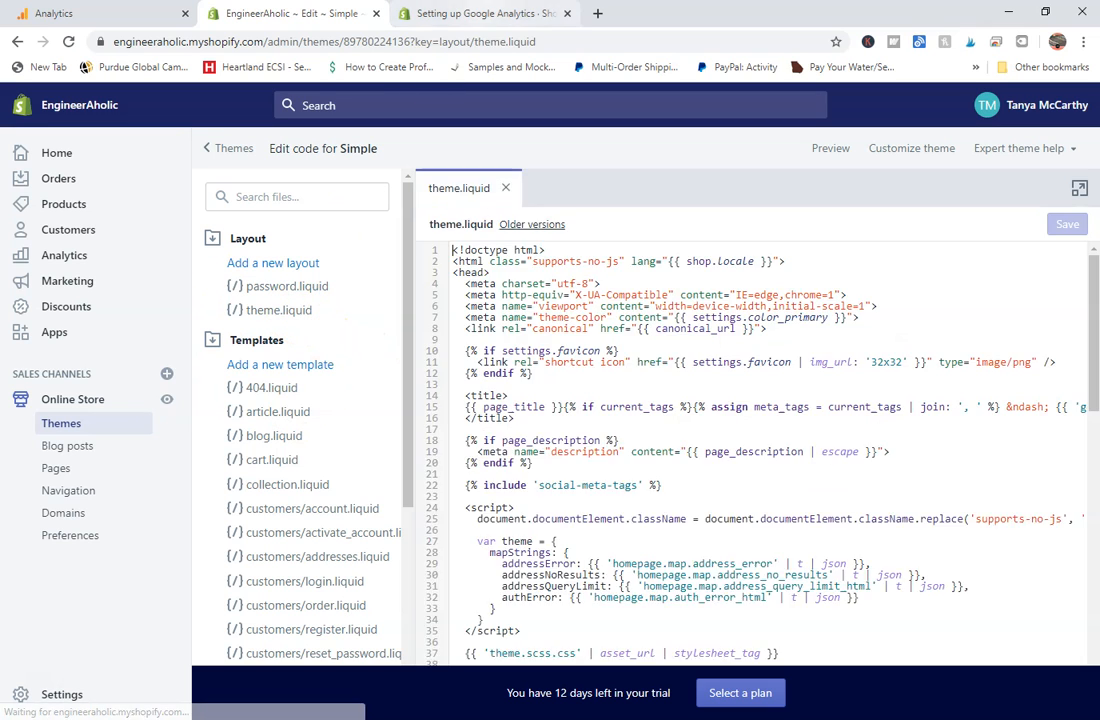
Check theme.liquid against the help article's list of tracking tags and review the snippet placement instructions in Google Analytics
{"action": "left_click", "coordinate": [485, 13]}
{"action": "scroll", "coordinate": [462, 490], "scroll_direction": "down", "scroll_amount": 1}
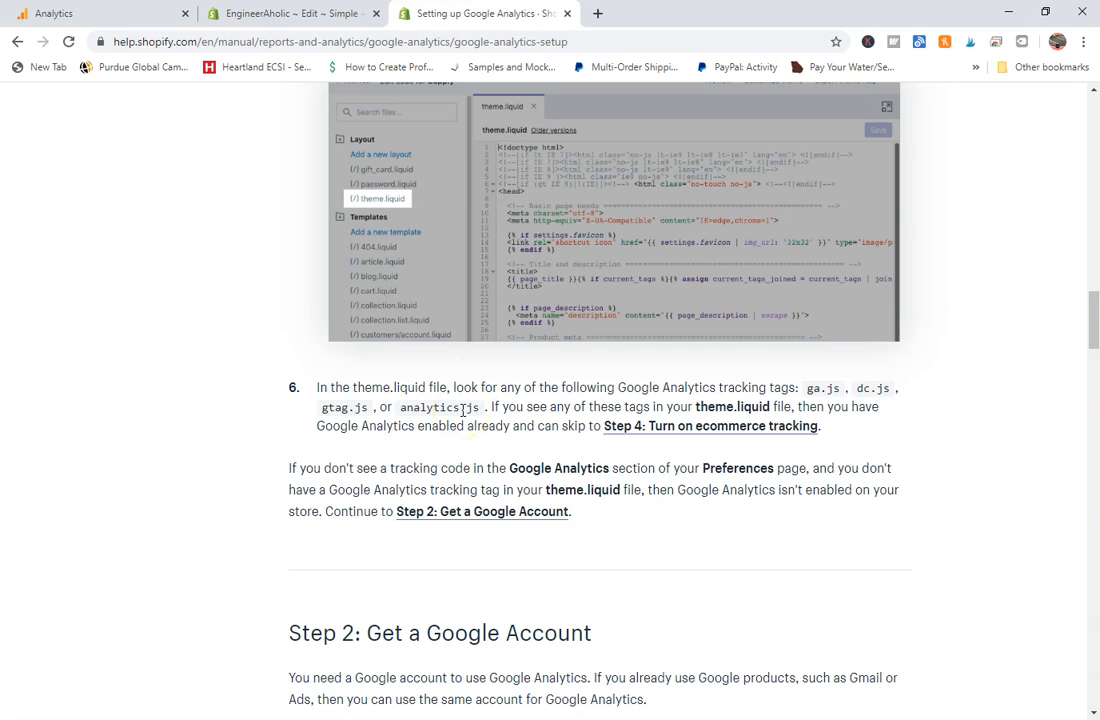
{"action": "left_click", "coordinate": [290, 13]}
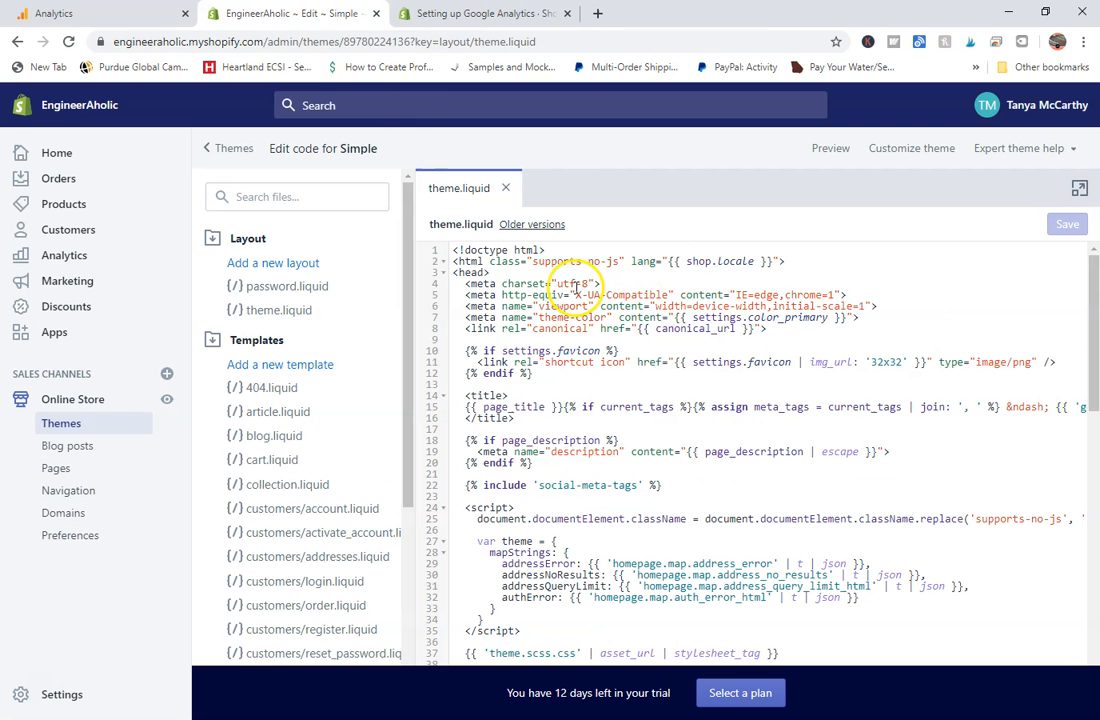
{"action": "left_click", "coordinate": [45, 13]}
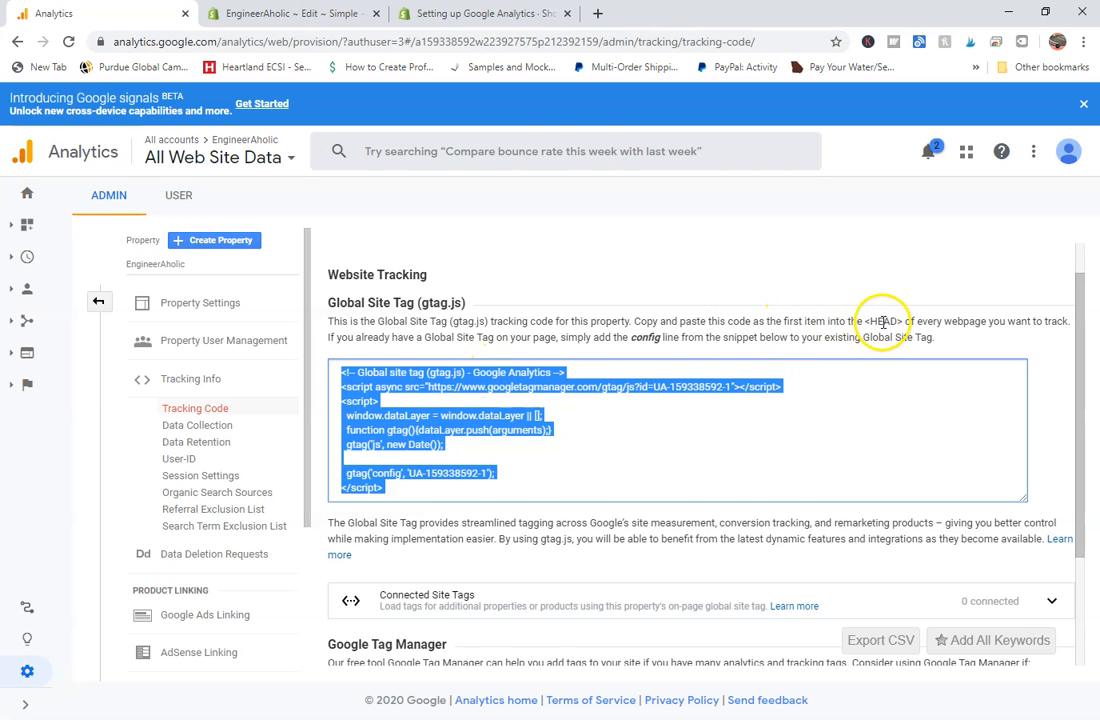
{"action": "left_click", "coordinate": [497, 18]}
{"action": "left_click", "coordinate": [290, 13]}
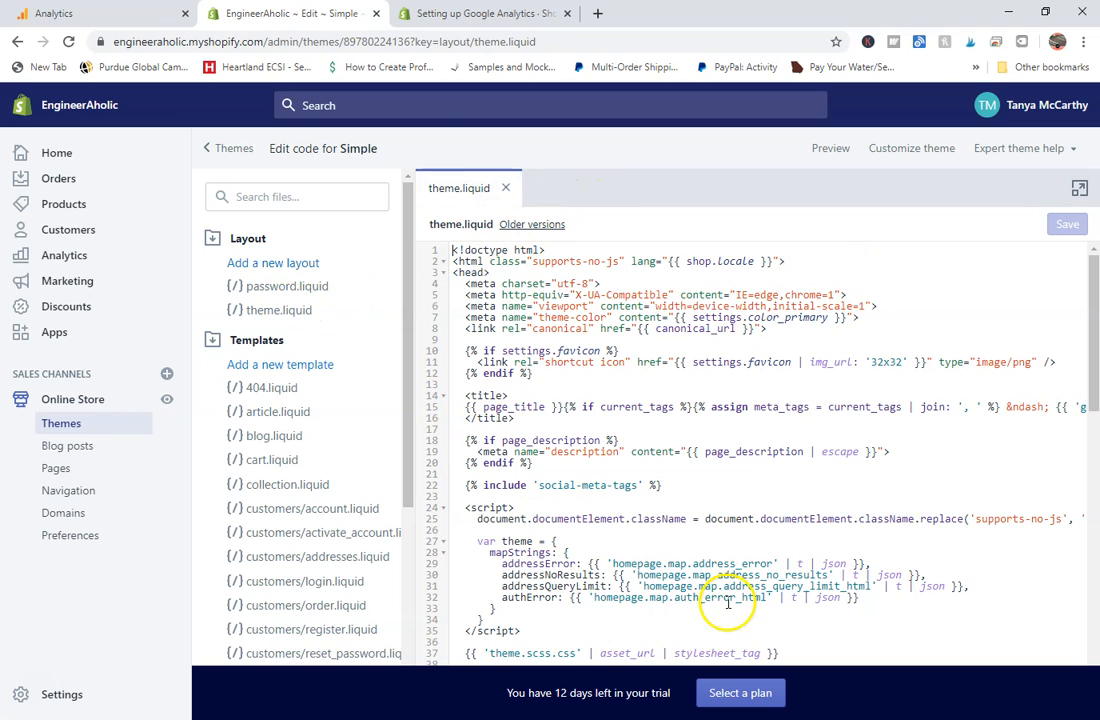
Paste the Global Site Tag code directly below the <head> tag in theme.liquid, add a blank line above it, and save the file
{"action": "left_click", "coordinate": [482, 271]}
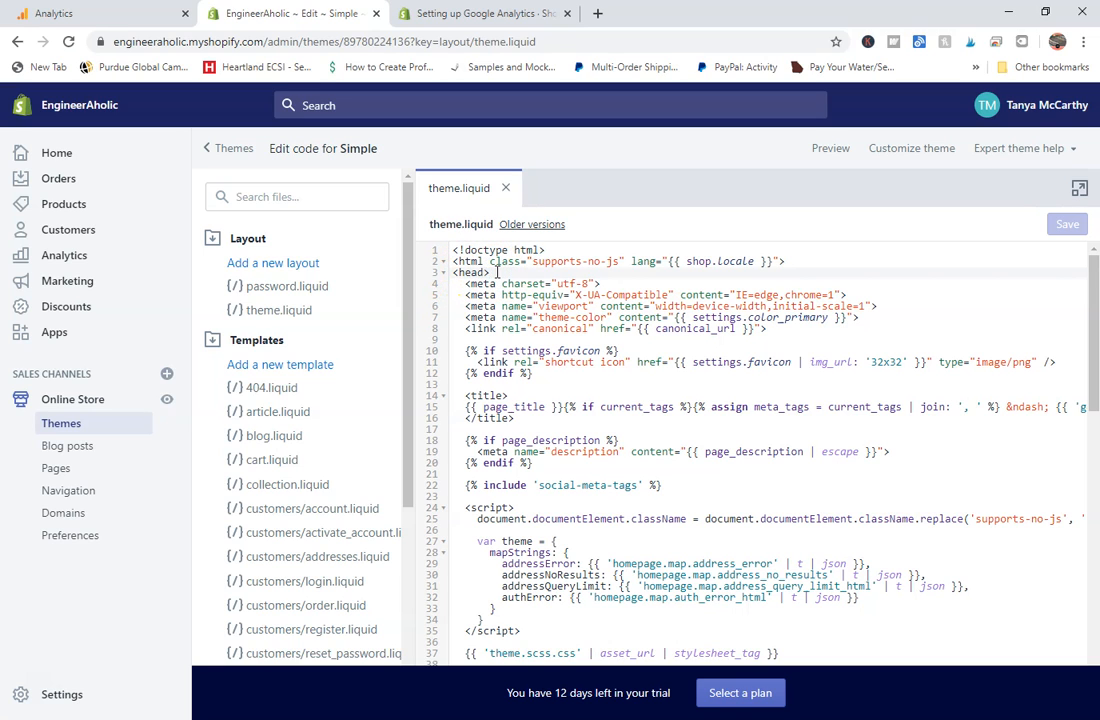
{"action": "key", "text": "Return"}
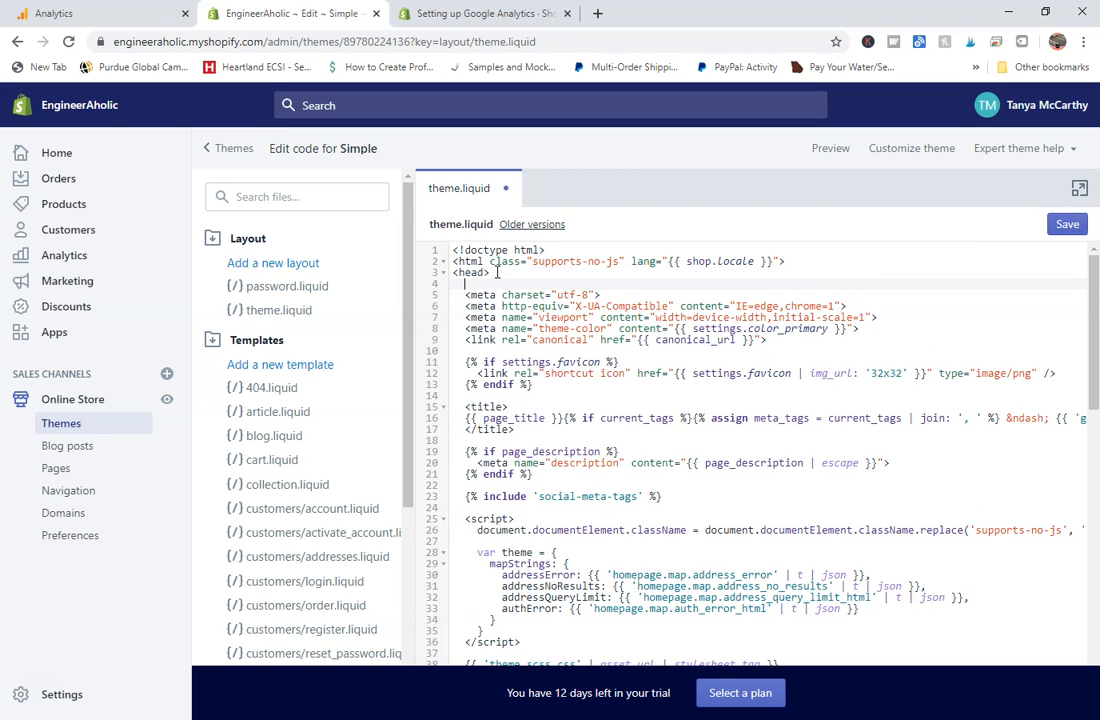
{"action": "right_click", "coordinate": [540, 284]}
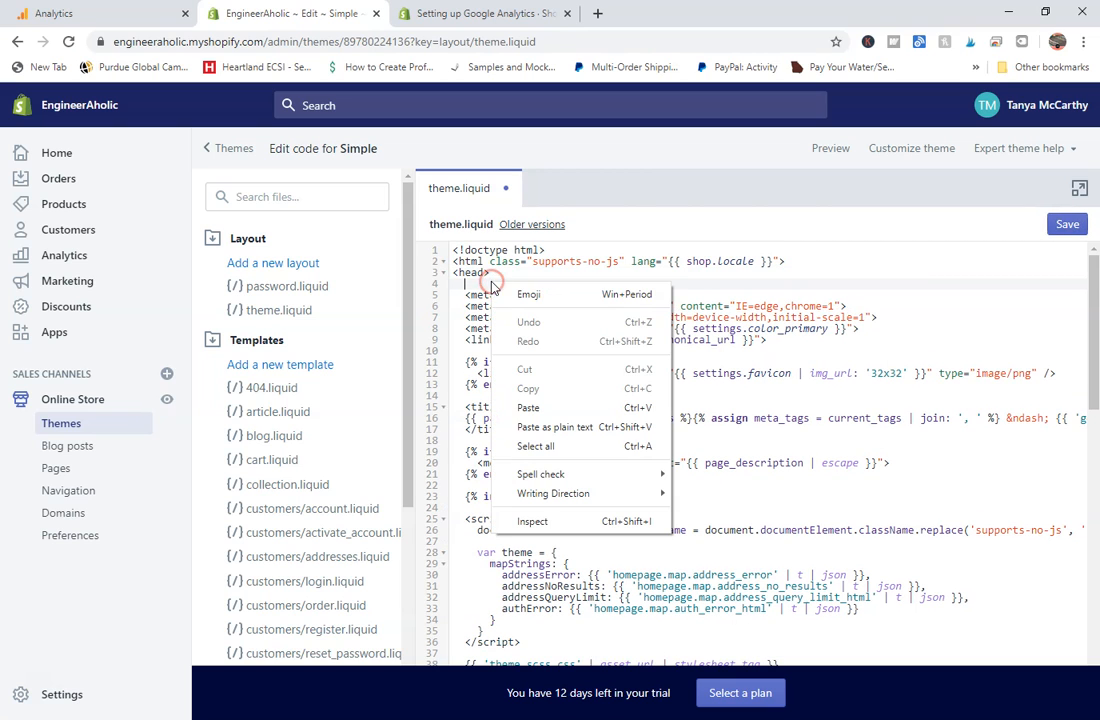
{"action": "left_click", "coordinate": [540, 402]}
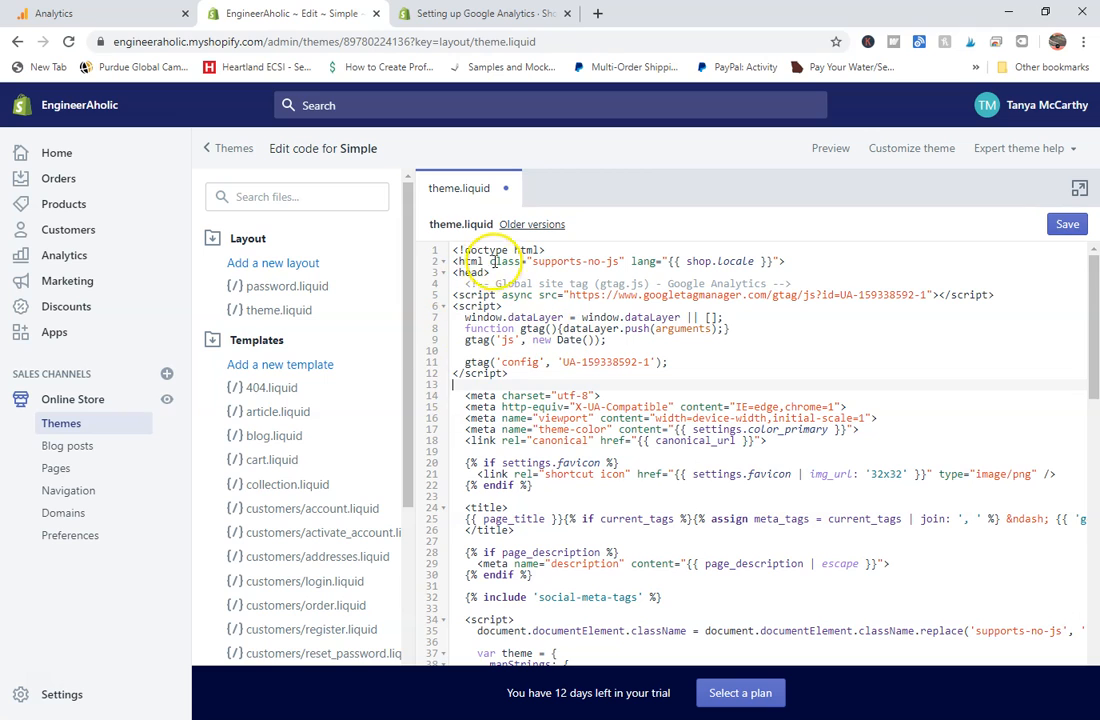
{"action": "left_click", "coordinate": [495, 273]}
{"action": "key", "text": "Return"}
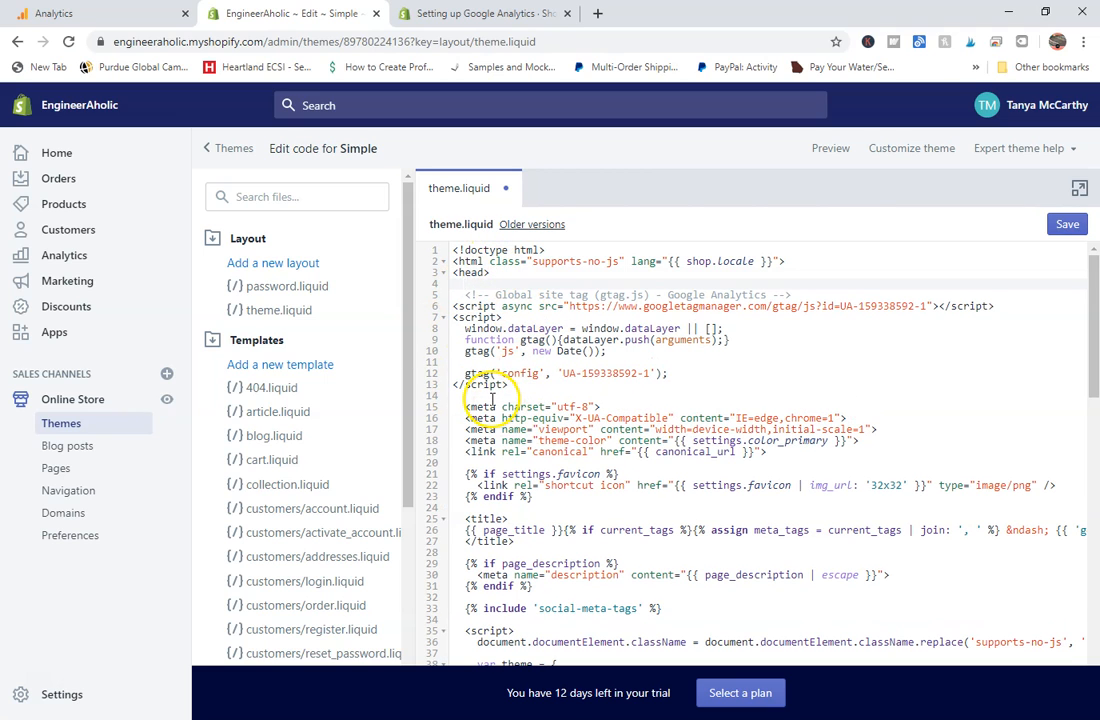
{"action": "left_click", "coordinate": [1068, 225]}
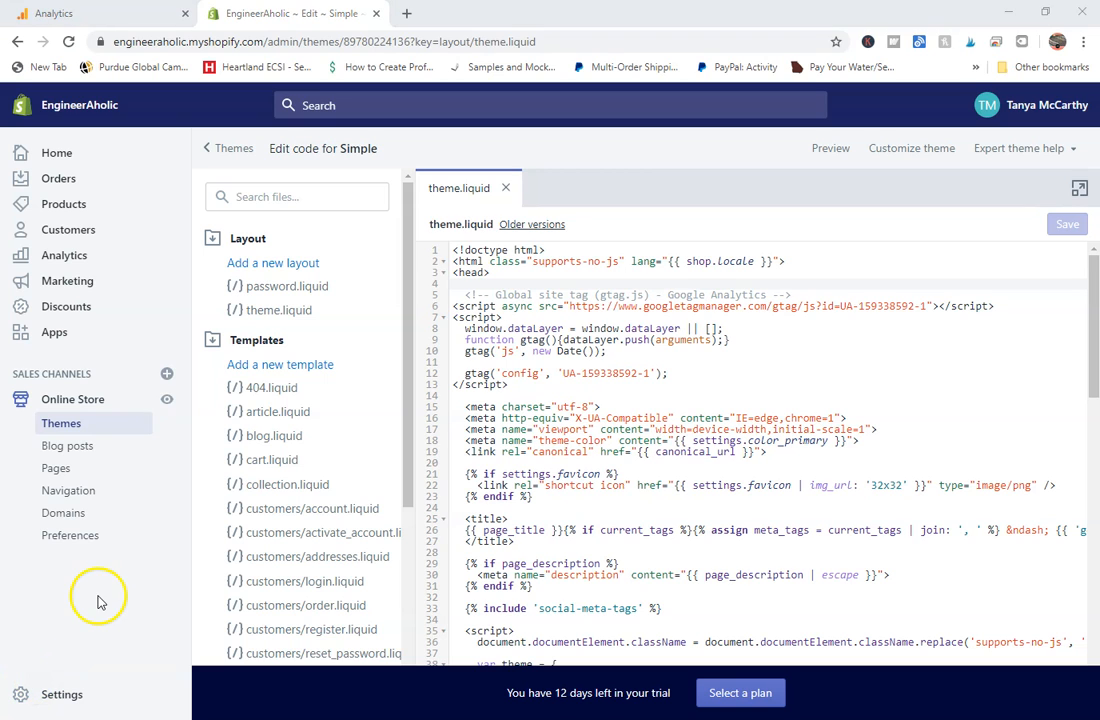
Paste the tracking code into the Google Analytics account field of the Online Store preferences and save the changes
{"action": "left_click", "coordinate": [80, 537]}
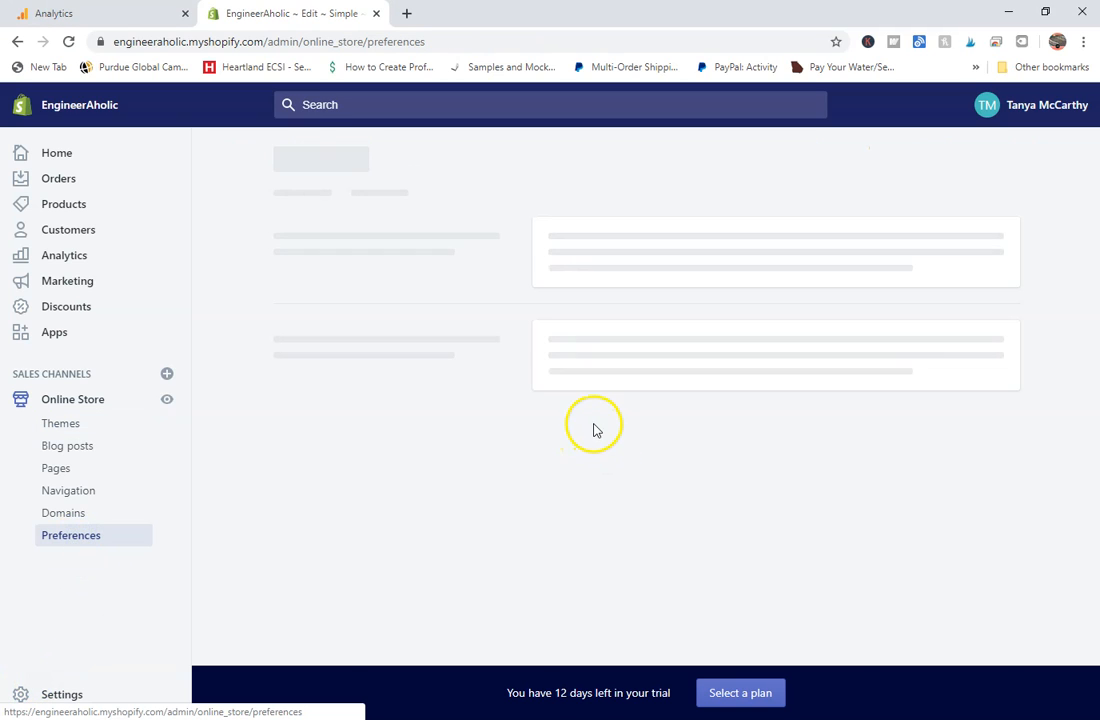
{"action": "scroll", "coordinate": [600, 425], "scroll_direction": "down", "scroll_amount": 4}
{"action": "left_click", "coordinate": [605, 339]}
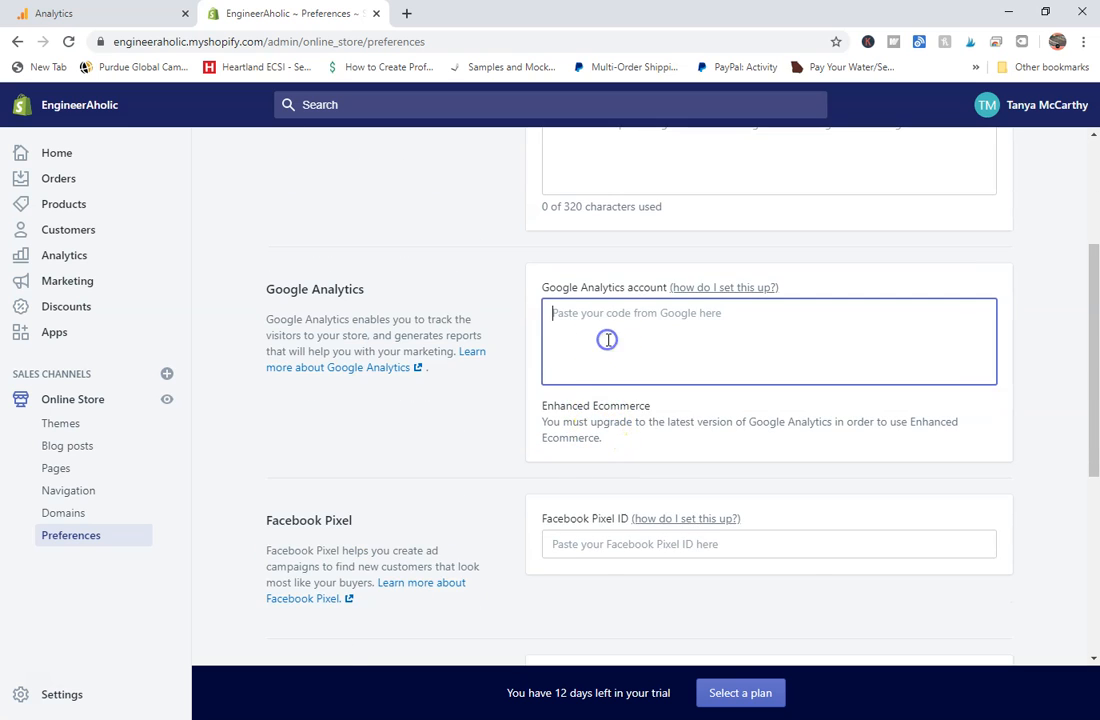
{"action": "key", "text": "ctrl+v"}
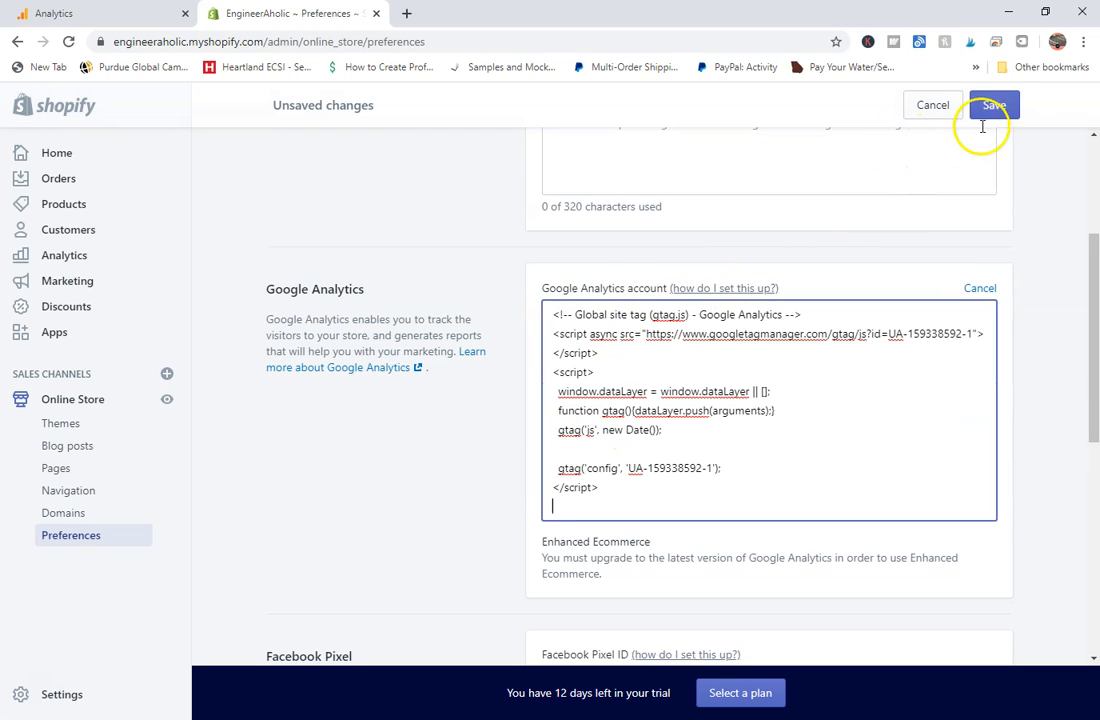
{"action": "left_click", "coordinate": [1005, 108]}
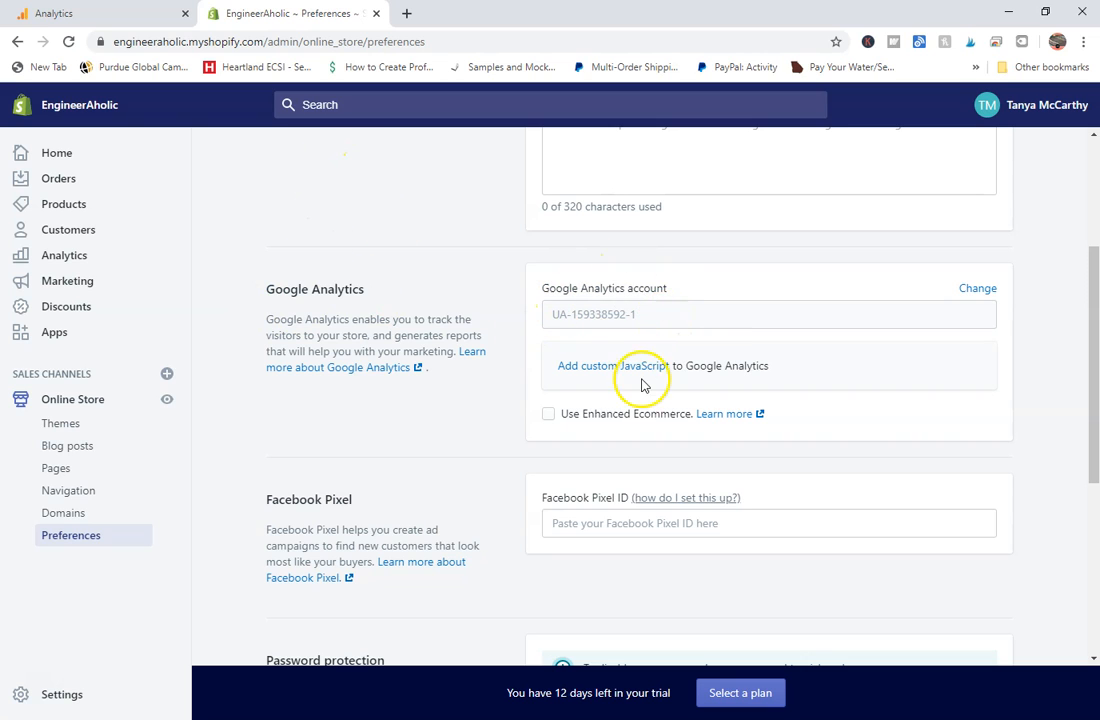
Compare the tracking ID shown in Google Analytics with the Google Analytics account value in the Shopify store preferences
{"action": "left_click", "coordinate": [147, 13]}
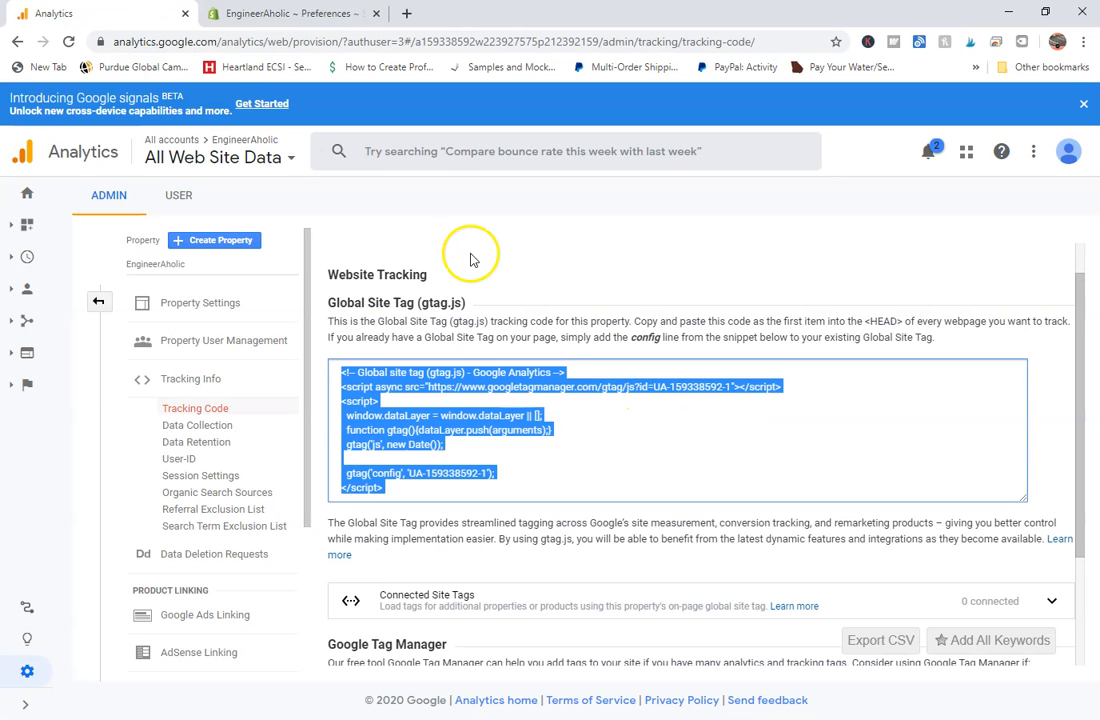
{"action": "scroll", "coordinate": [484, 258], "scroll_direction": "up", "scroll_amount": 1}
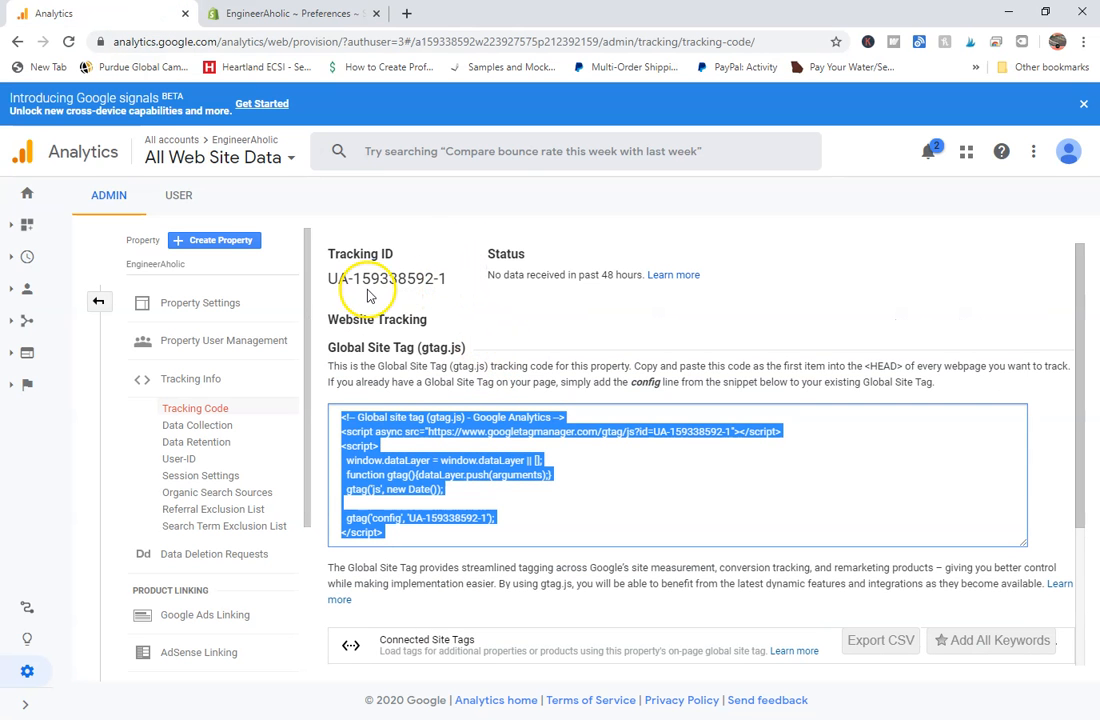
{"action": "left_click_drag", "start_coordinate": [448, 280], "coordinate": [354, 284]}
{"action": "left_click", "coordinate": [310, 12]}
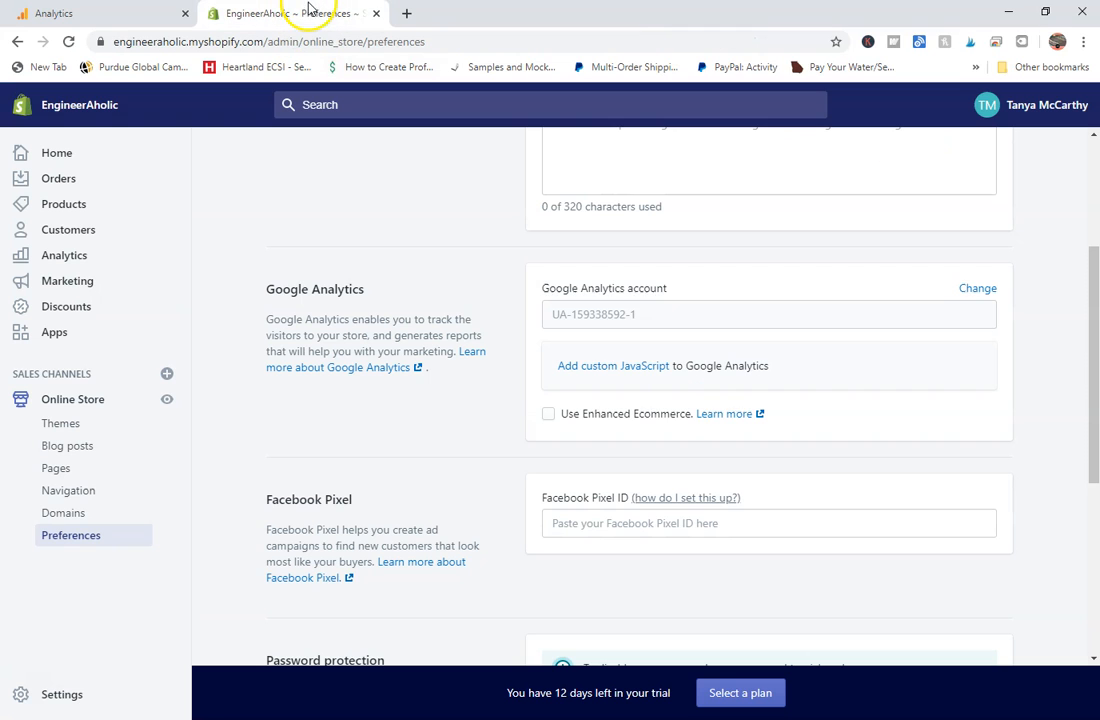
{"action": "left_click", "coordinate": [680, 313]}
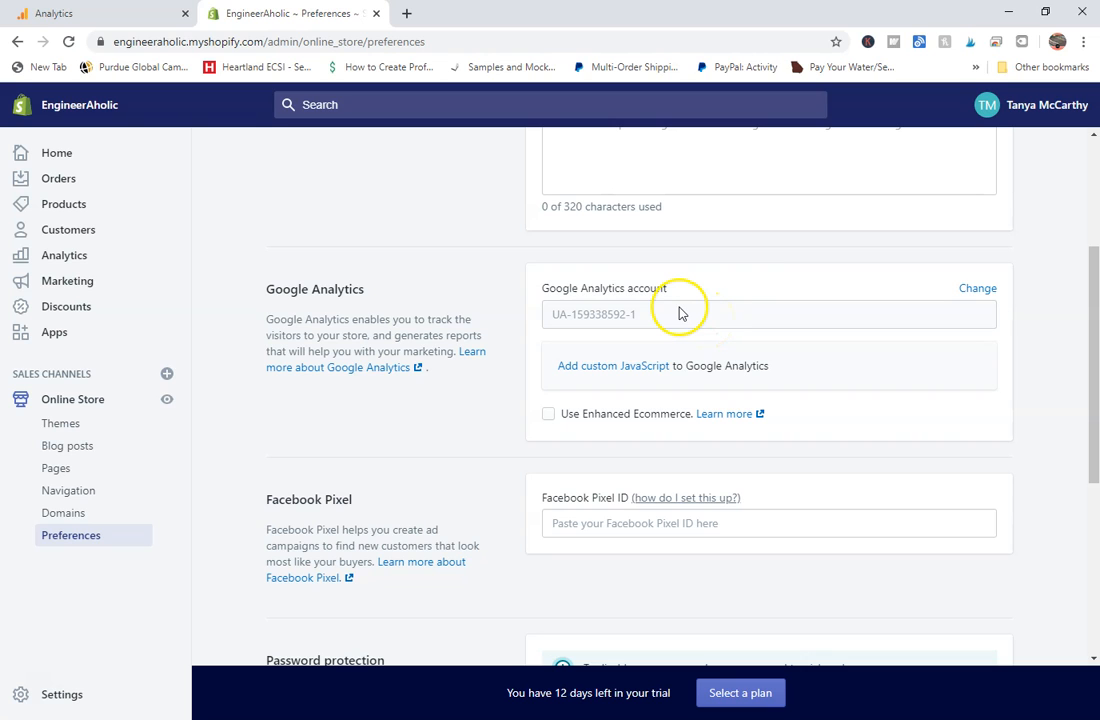
Enable Use Enhanced Ecommerce for Google Analytics in the Online Store preferences and save the changes
{"action": "left_click", "coordinate": [548, 413]}
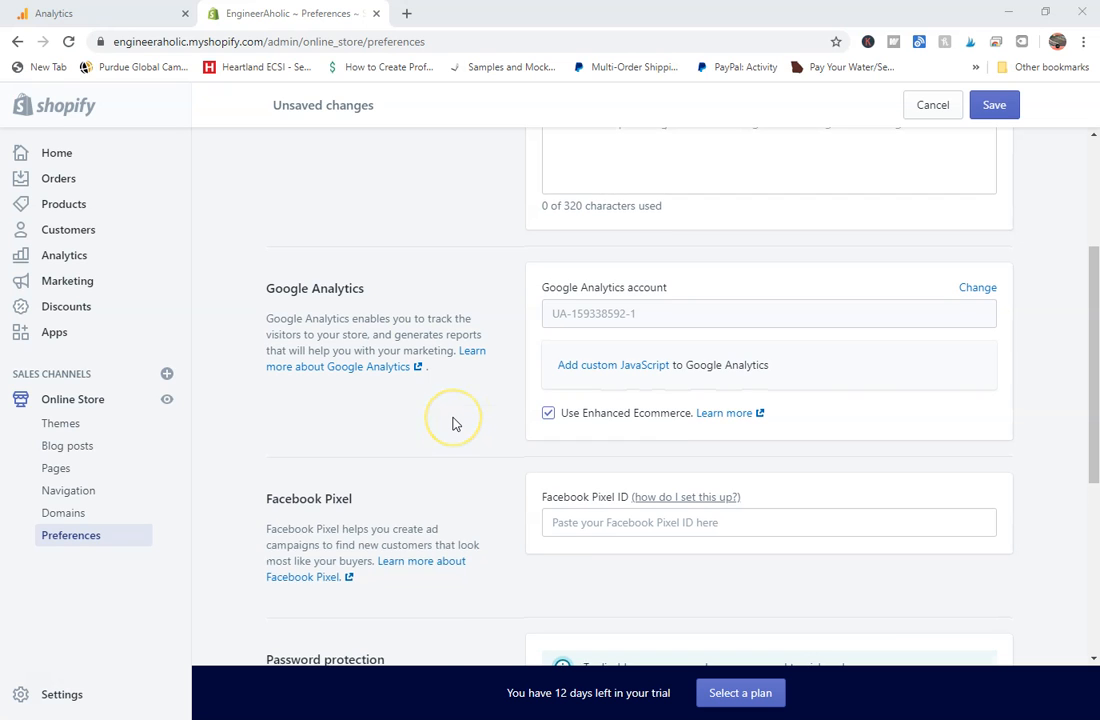
{"action": "scroll", "coordinate": [460, 422], "scroll_direction": "down", "scroll_amount": 1}
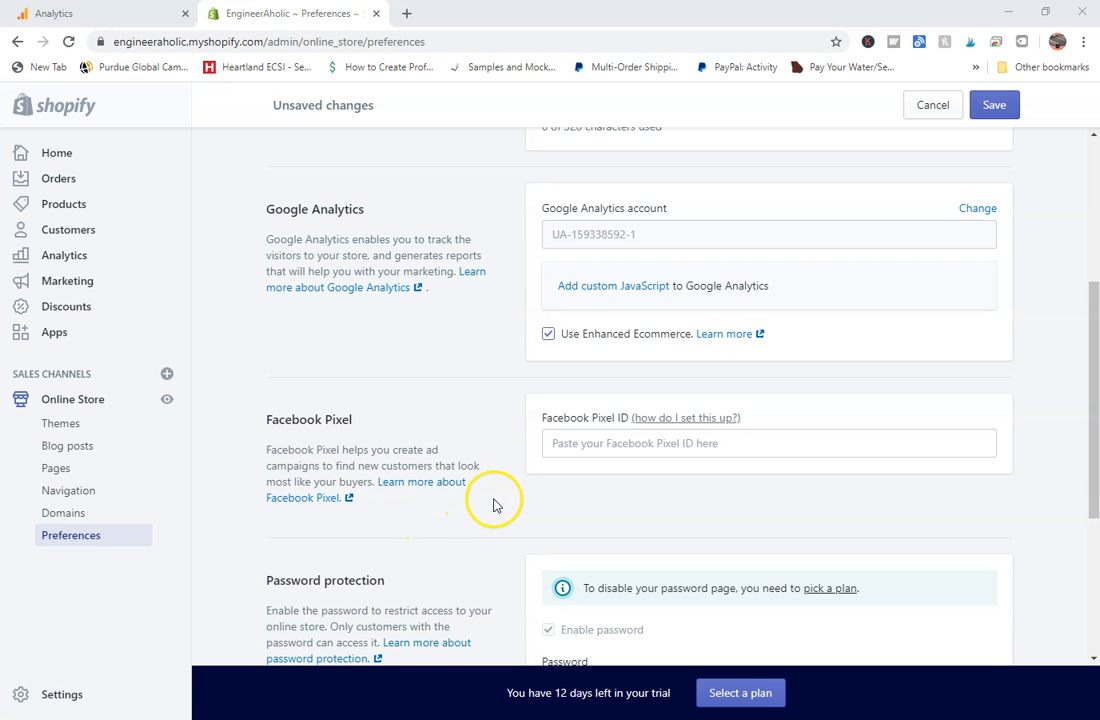
{"action": "scroll", "coordinate": [491, 505], "scroll_direction": "up", "scroll_amount": 1}
{"action": "left_click", "coordinate": [979, 119]}
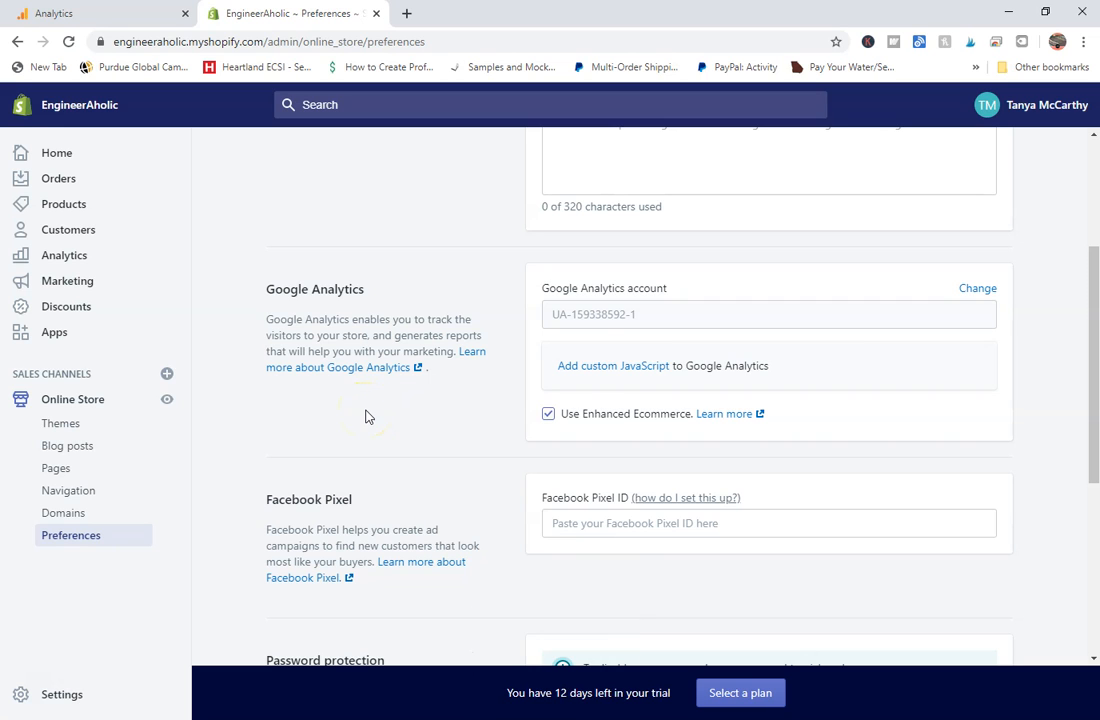
{"action": "scroll", "coordinate": [366, 420], "scroll_direction": "up", "scroll_amount": 1}
{"action": "scroll", "coordinate": [388, 460], "scroll_direction": "down", "scroll_amount": 1}
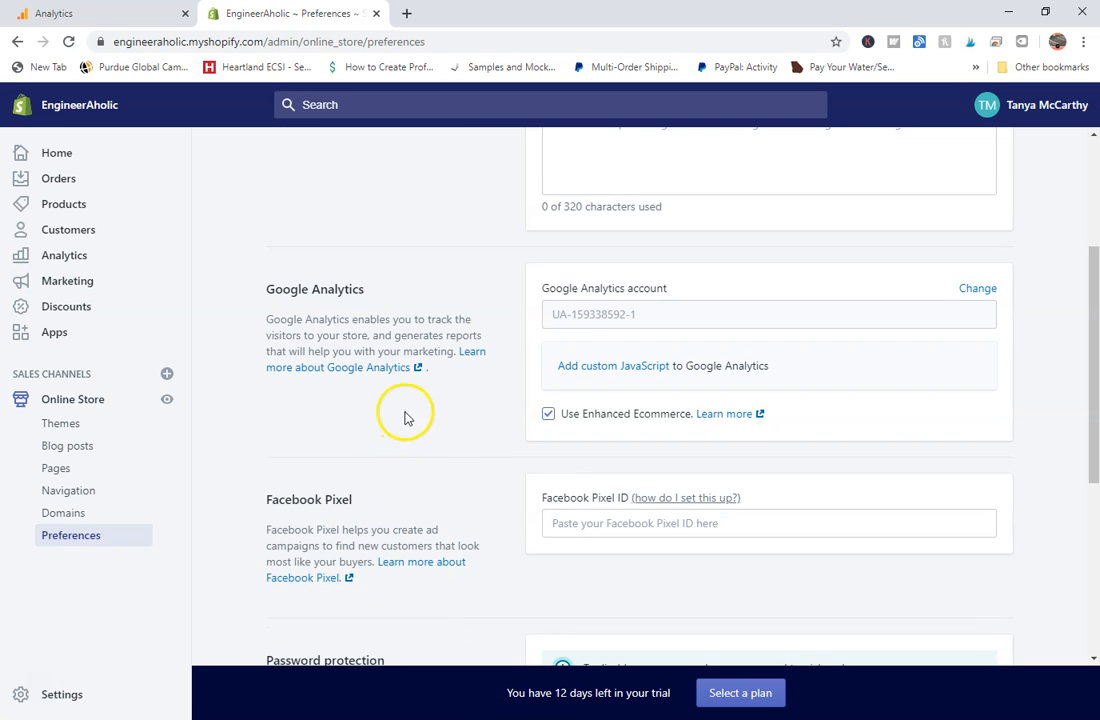